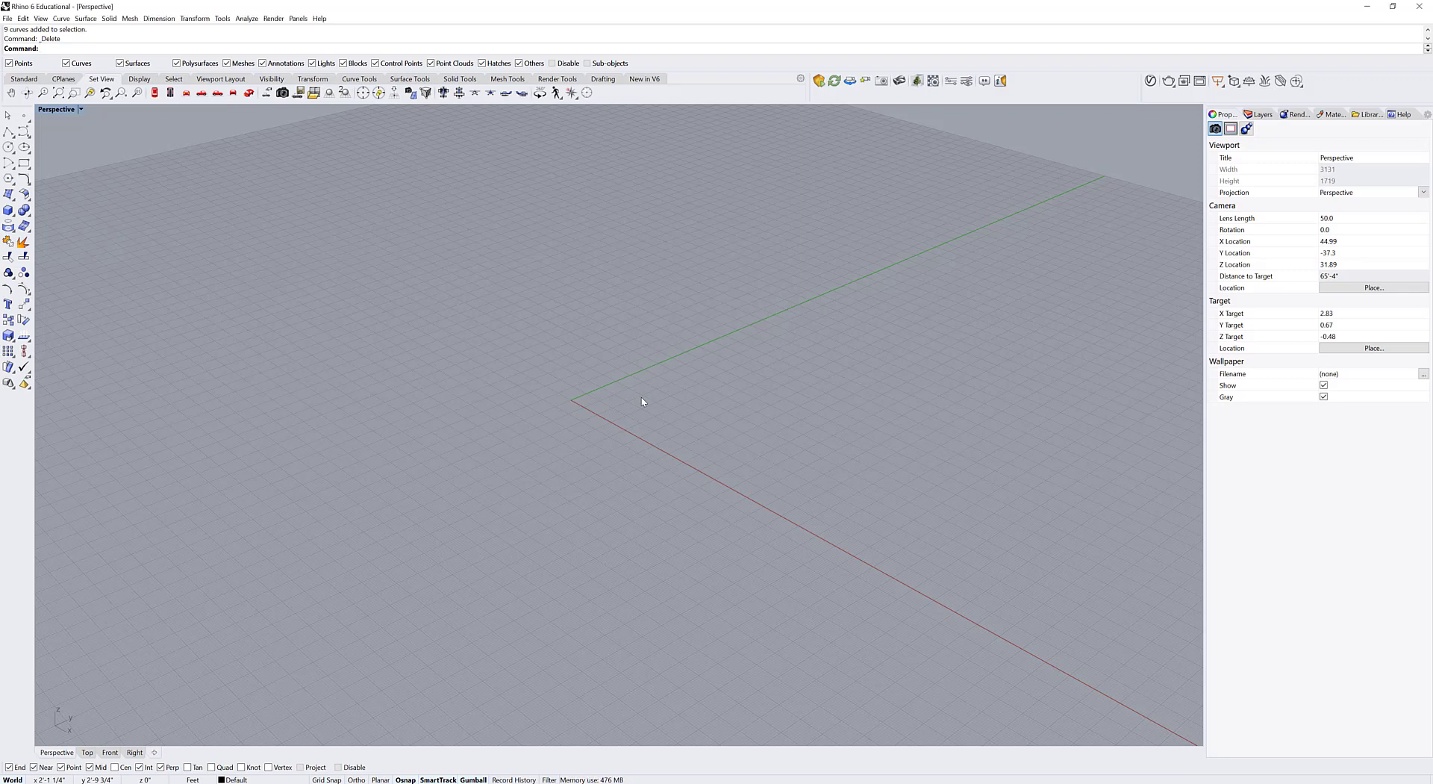
# - Draw the first straight line across the ground grid near the origin
pyautogui.write('line')
pyautogui.press('Return')
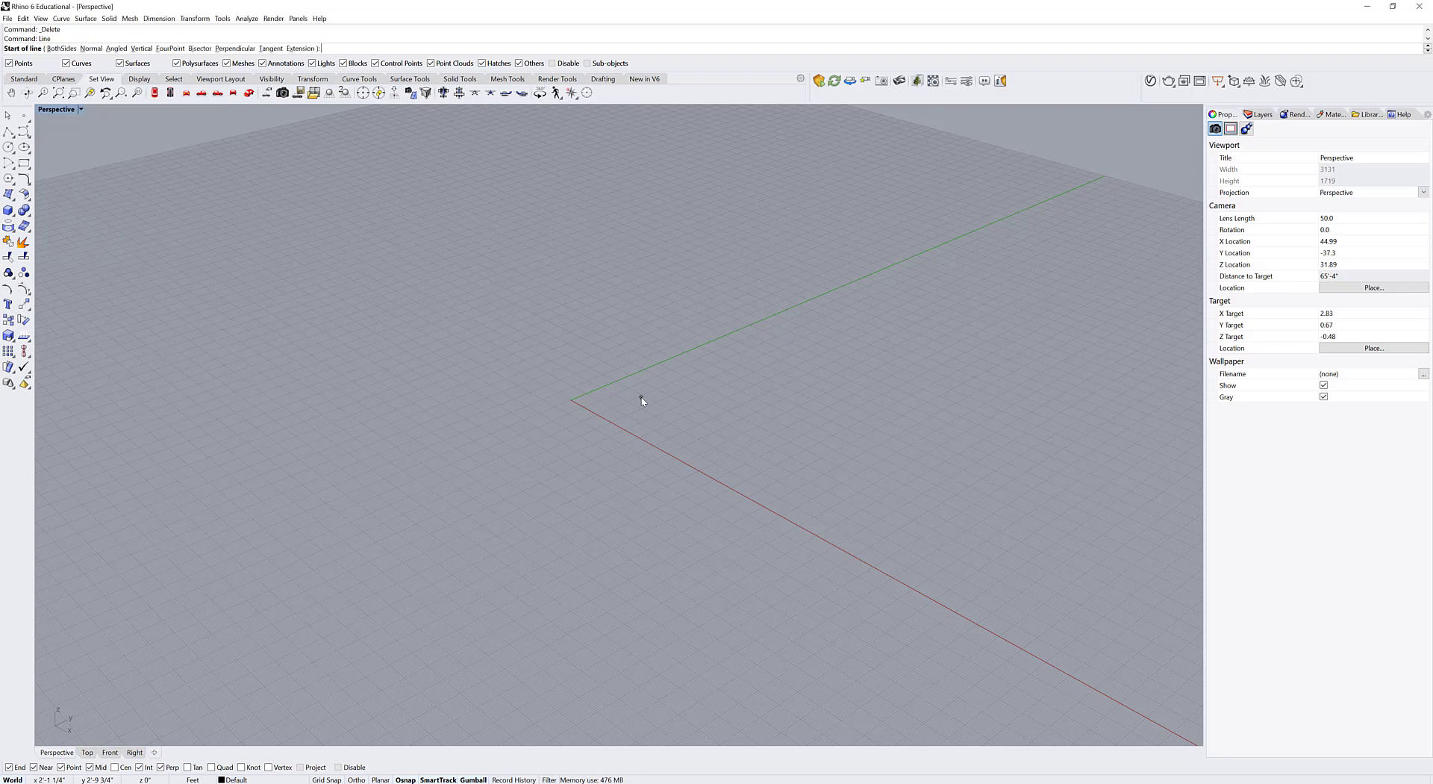
pyautogui.click(249, 421)
pyautogui.click(847, 419)
pyautogui.click(528, 417)
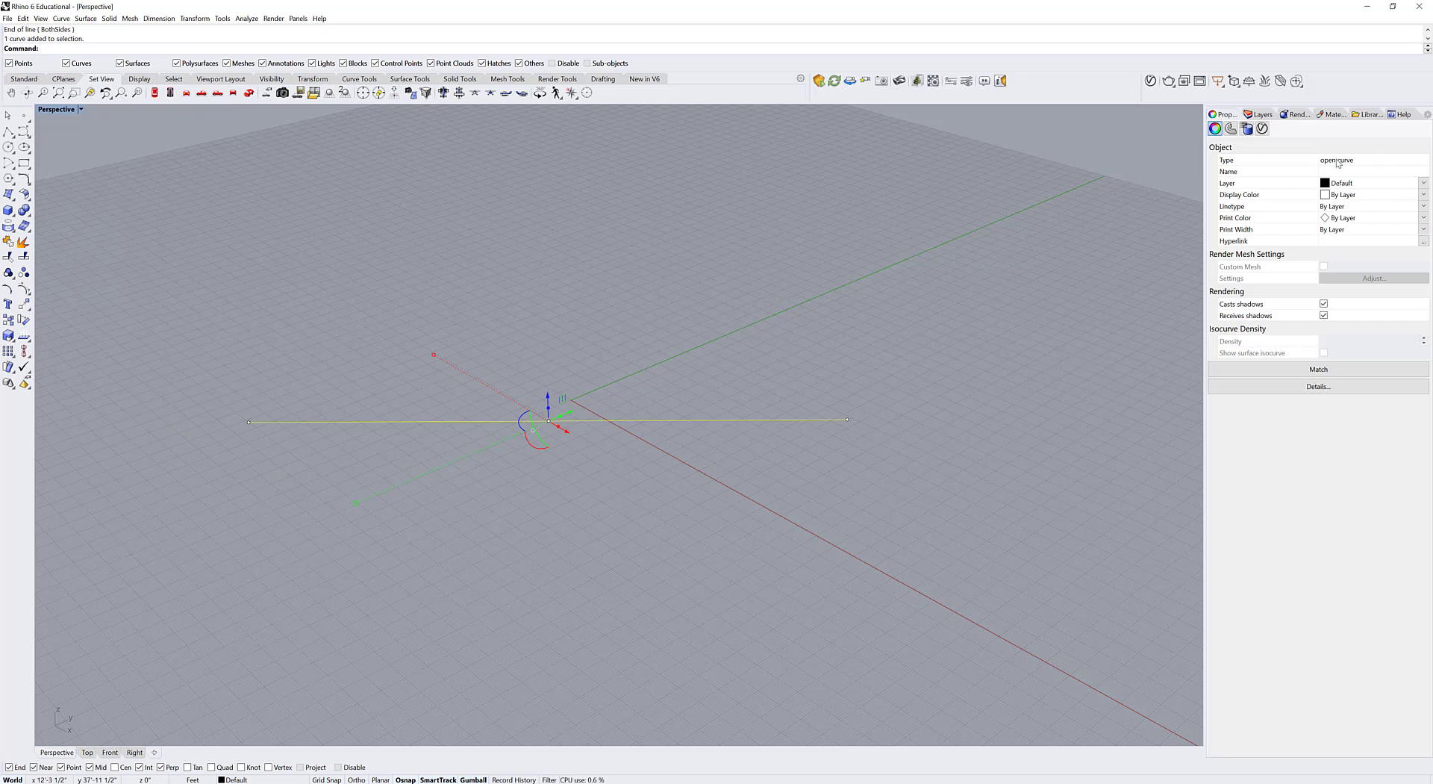
pyautogui.click(750, 310)
pyautogui.moveTo(749, 311); pyautogui.dragTo(630, 324, button='right')
# - Draw a second straight line diagonally across the first
pyautogui.press('Return')
pyautogui.click(308, 263)
pyautogui.click(679, 614)
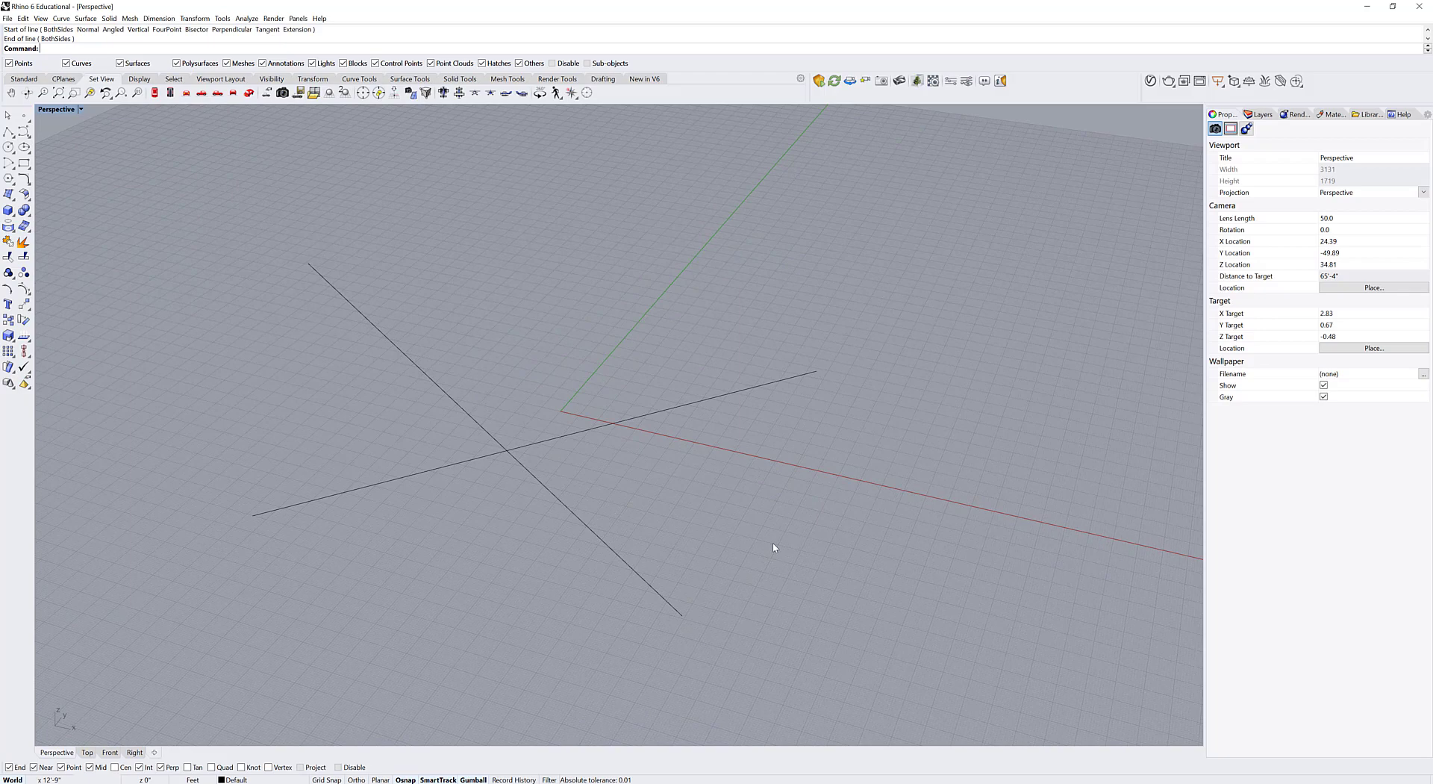
pyautogui.moveTo(774, 547)
pyautogui.mouseDown(button='right')
pyautogui.moveTo(825, 579)
pyautogui.moveTo(813, 575)
pyautogui.mouseUp(button='right')
# - Start a polyline with vertices at the lower left, left side and upper left
pyautogui.write('pol')
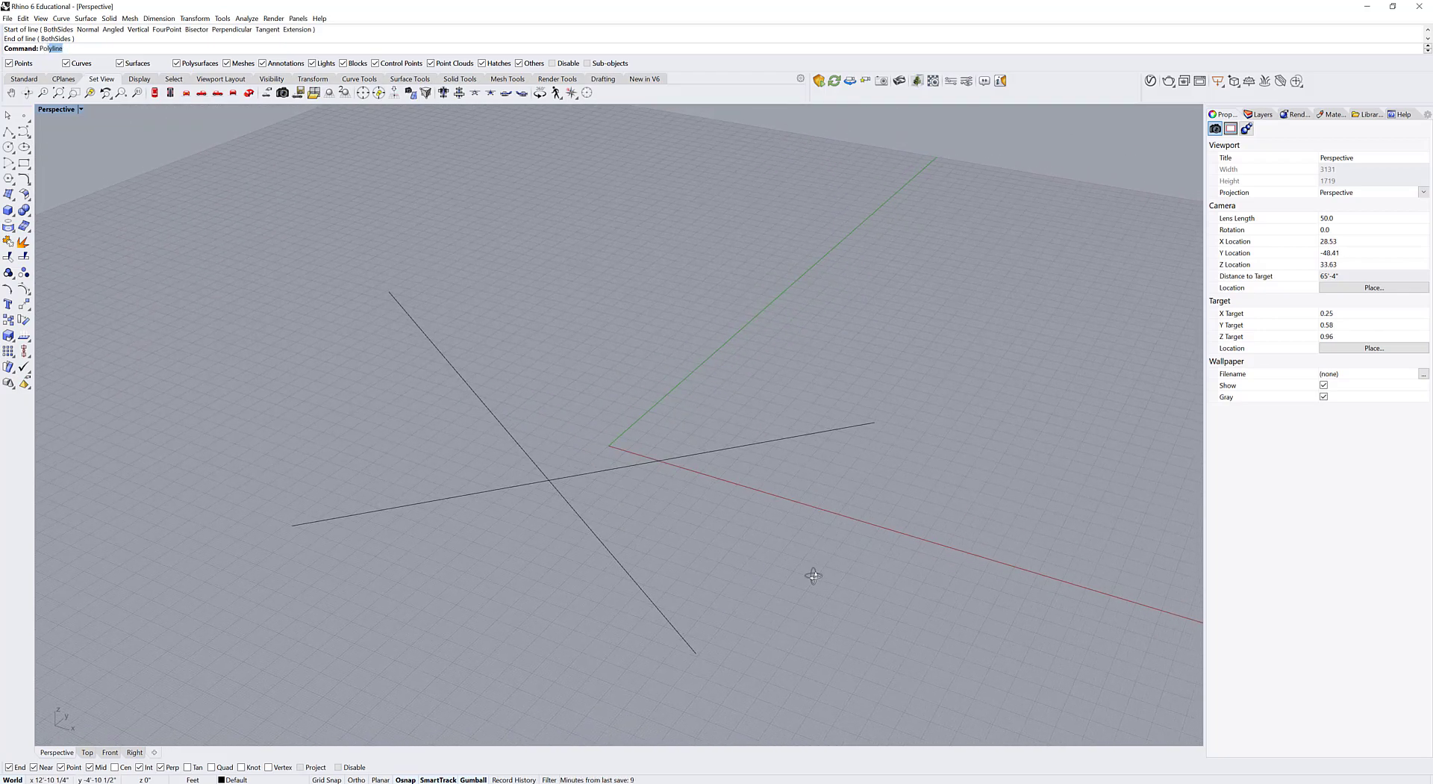
pyautogui.press('Return')
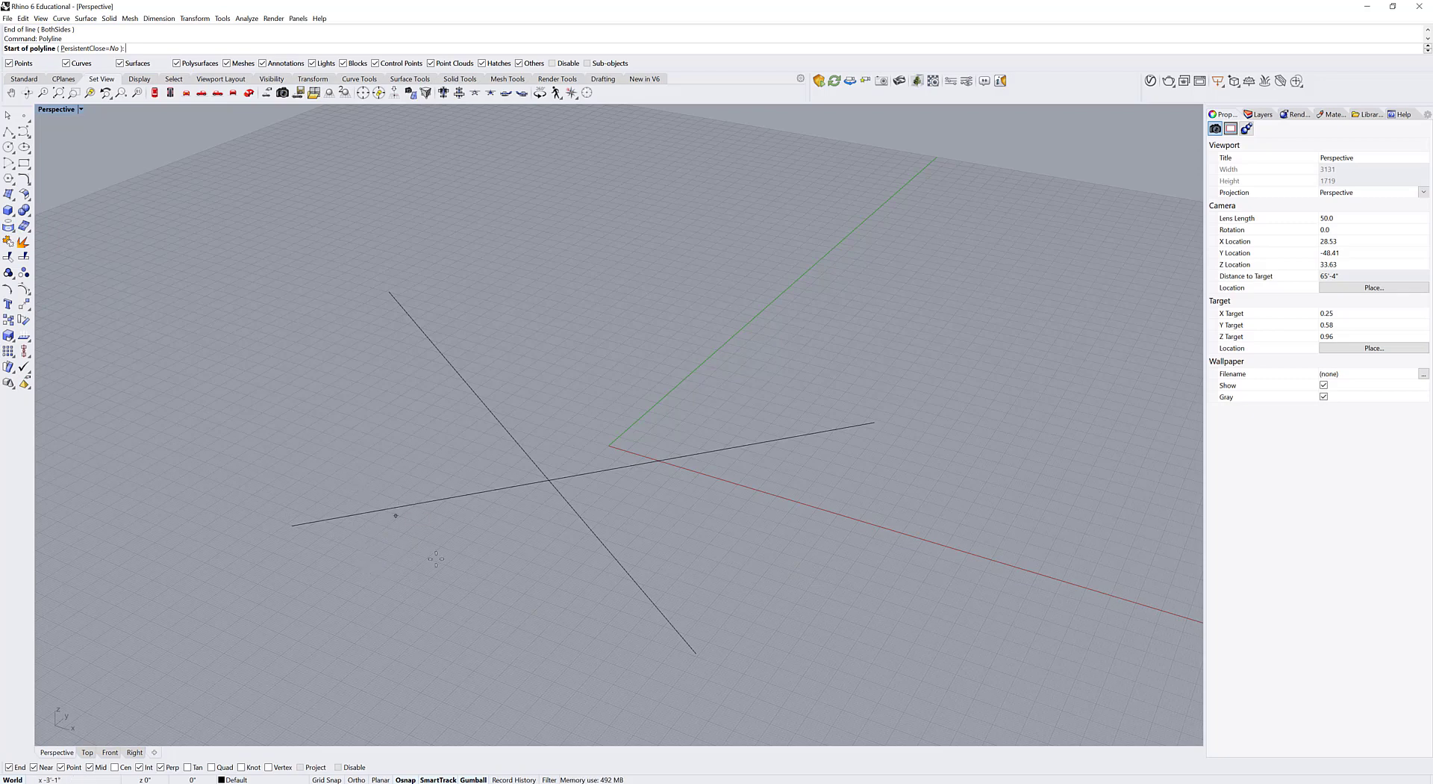
pyautogui.click(396, 581)
pyautogui.click(307, 476)
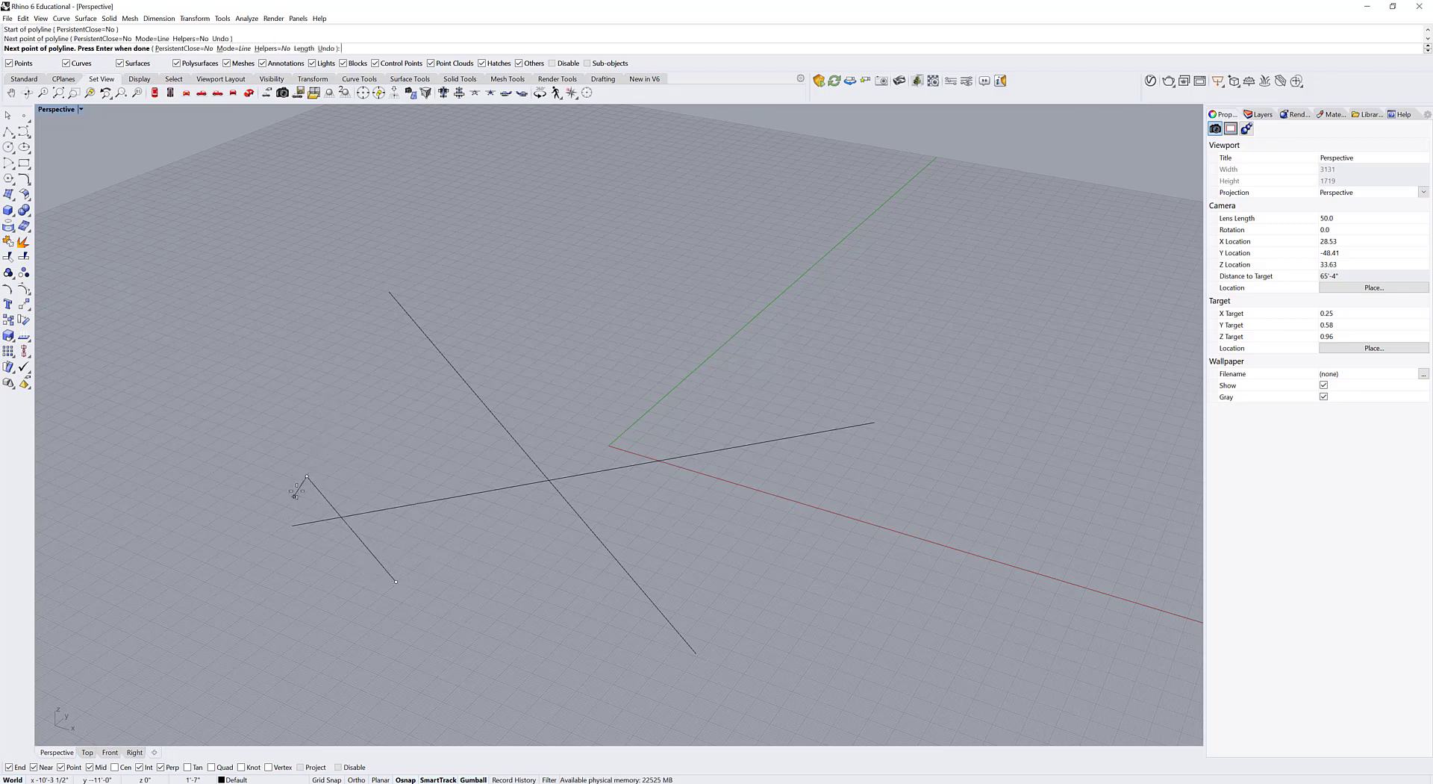
pyautogui.click(316, 421)
pyautogui.click(362, 350)
# - Add top and right vertices, close the polyline at its start, and select it
pyautogui.click(583, 300)
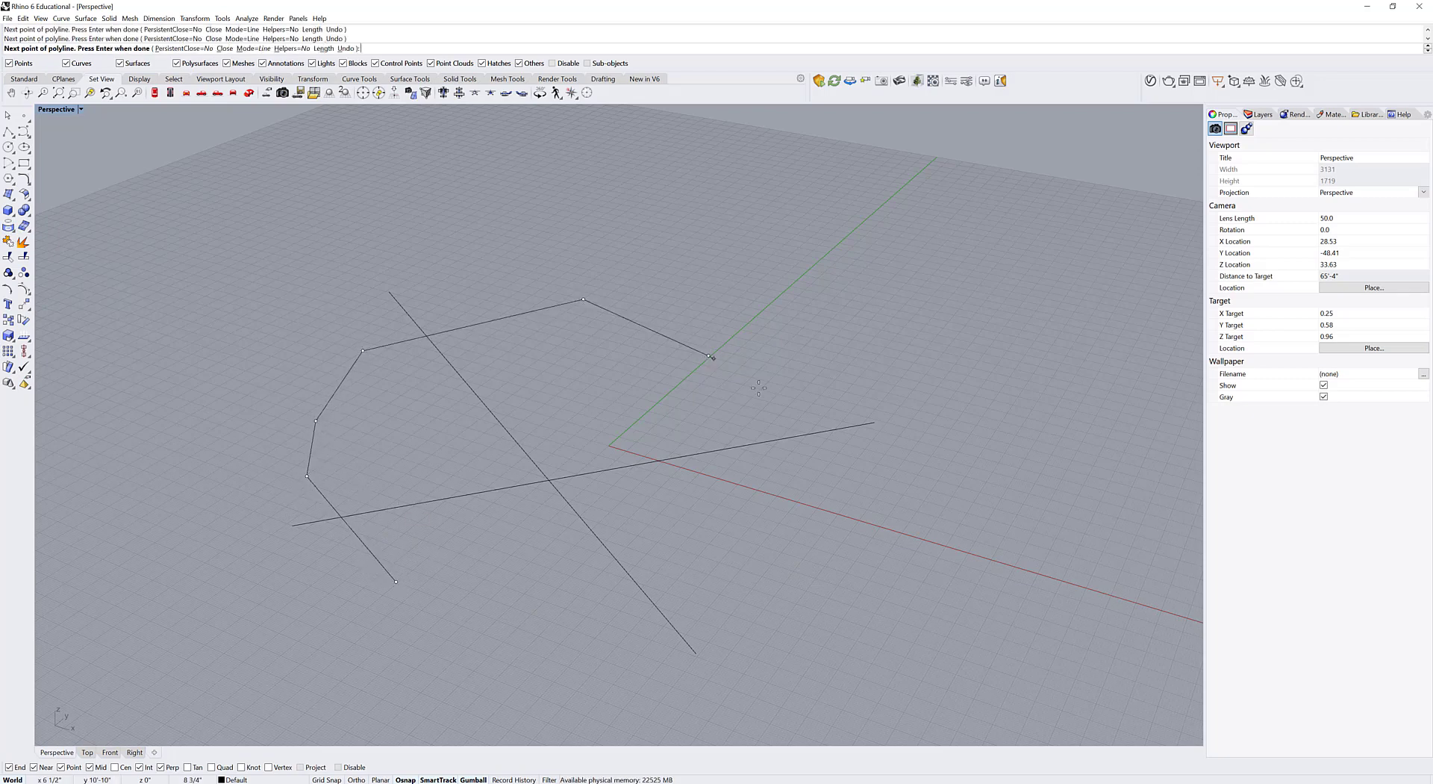
pyautogui.click(709, 355)
pyautogui.click(788, 411)
pyautogui.click(762, 513)
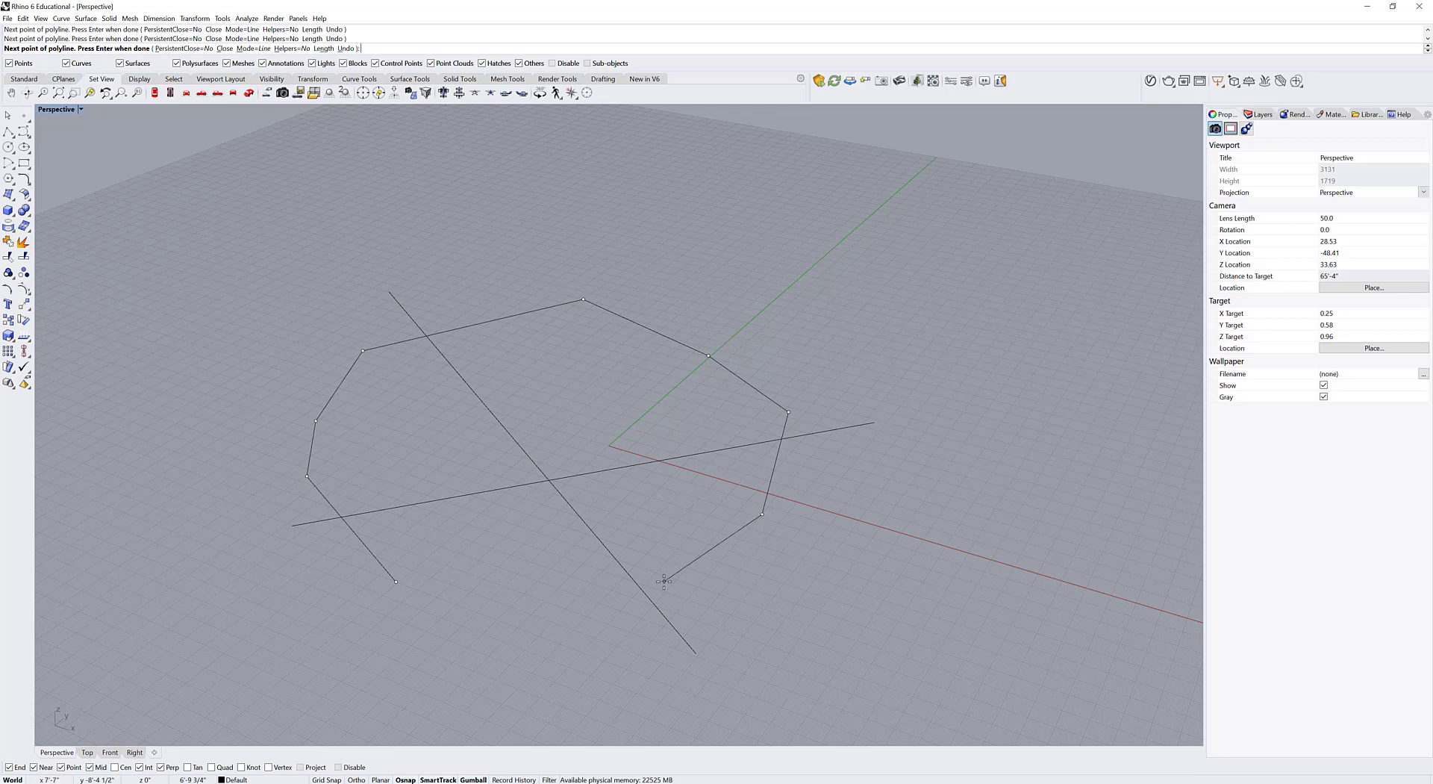
pyautogui.click(395, 581)
pyautogui.moveTo(761, 621); pyautogui.dragTo(755, 617, button='right')
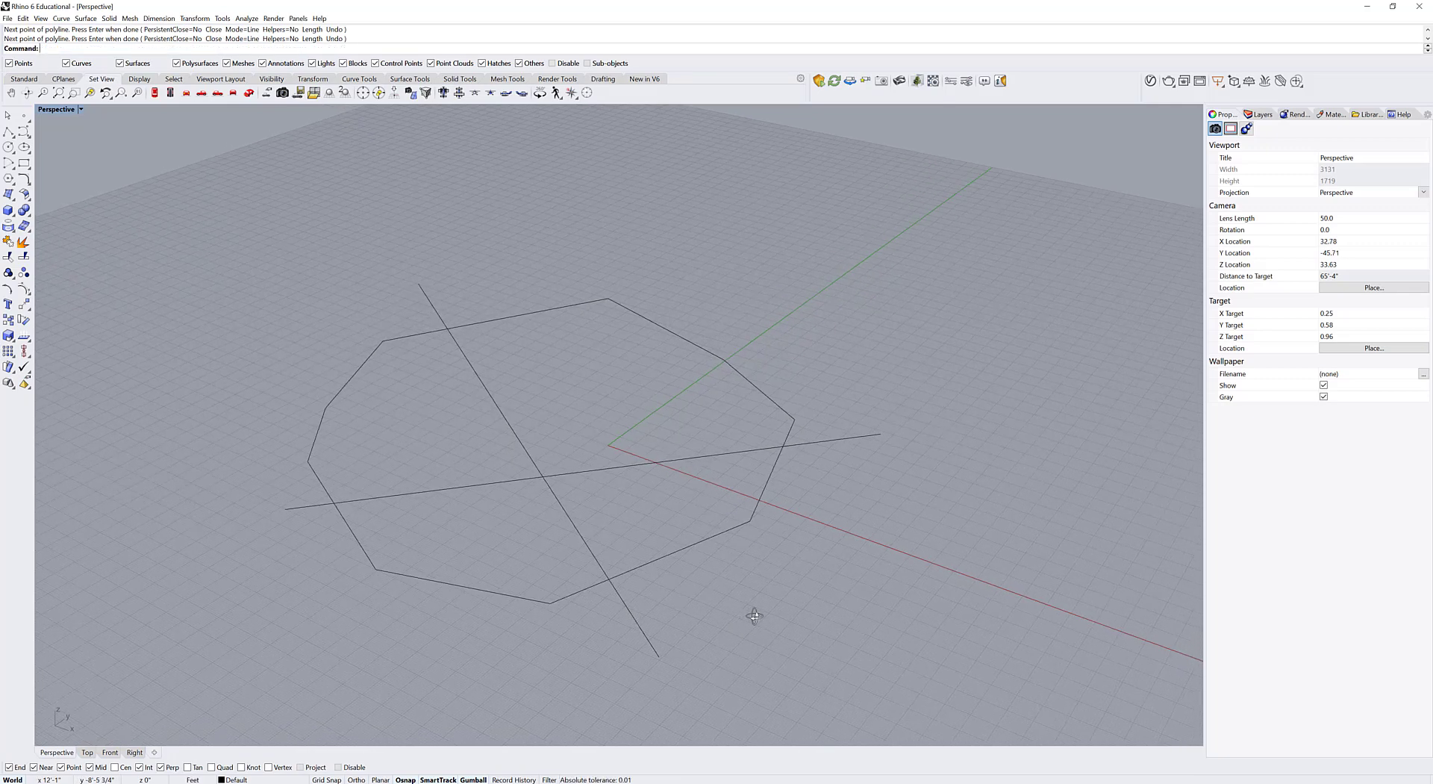
pyautogui.click(706, 545)
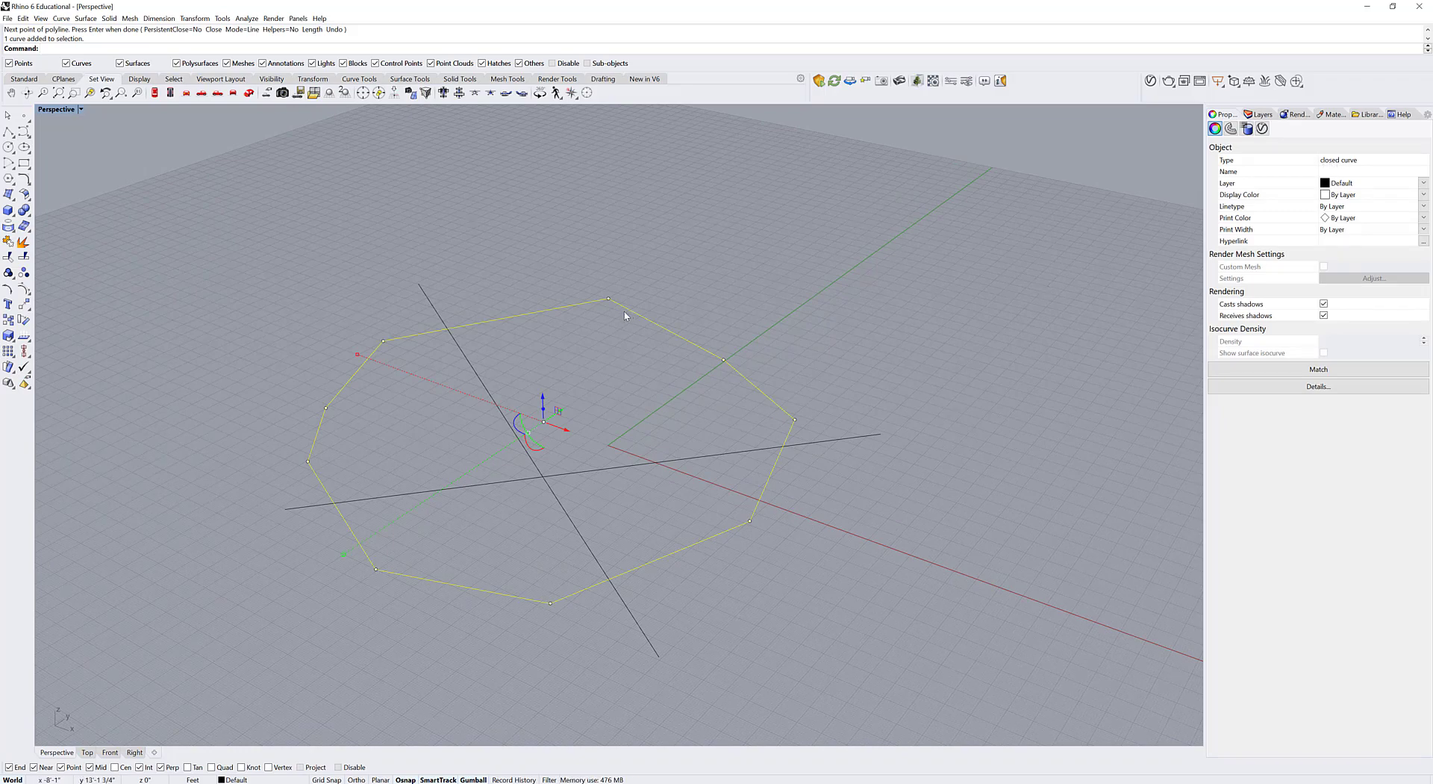
# - Explode the selected polyline into nine separate segments
pyautogui.write('Explode')
pyautogui.press('Return')
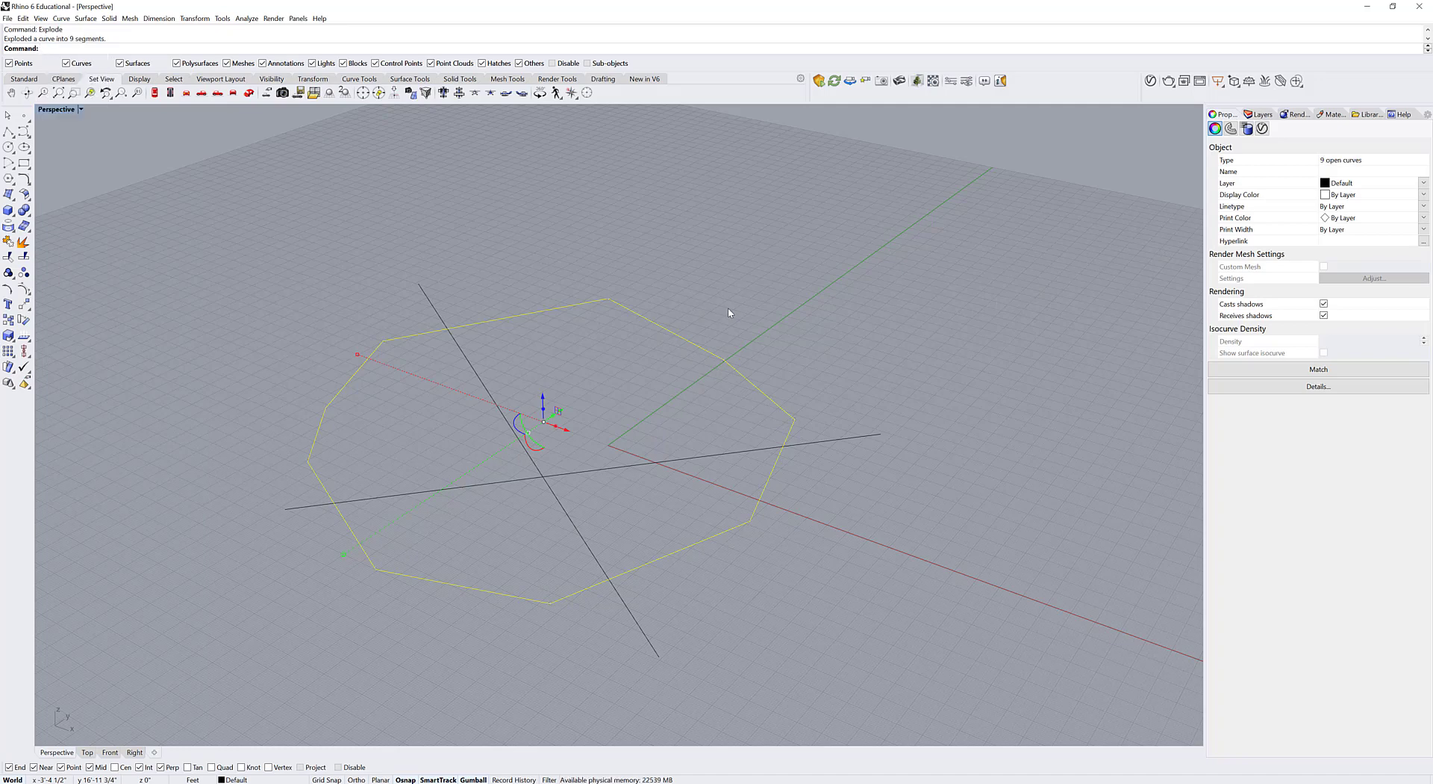
pyautogui.click(577, 578)
# - Pick the segments one at a time to confirm each is separate
pyautogui.click(446, 587)
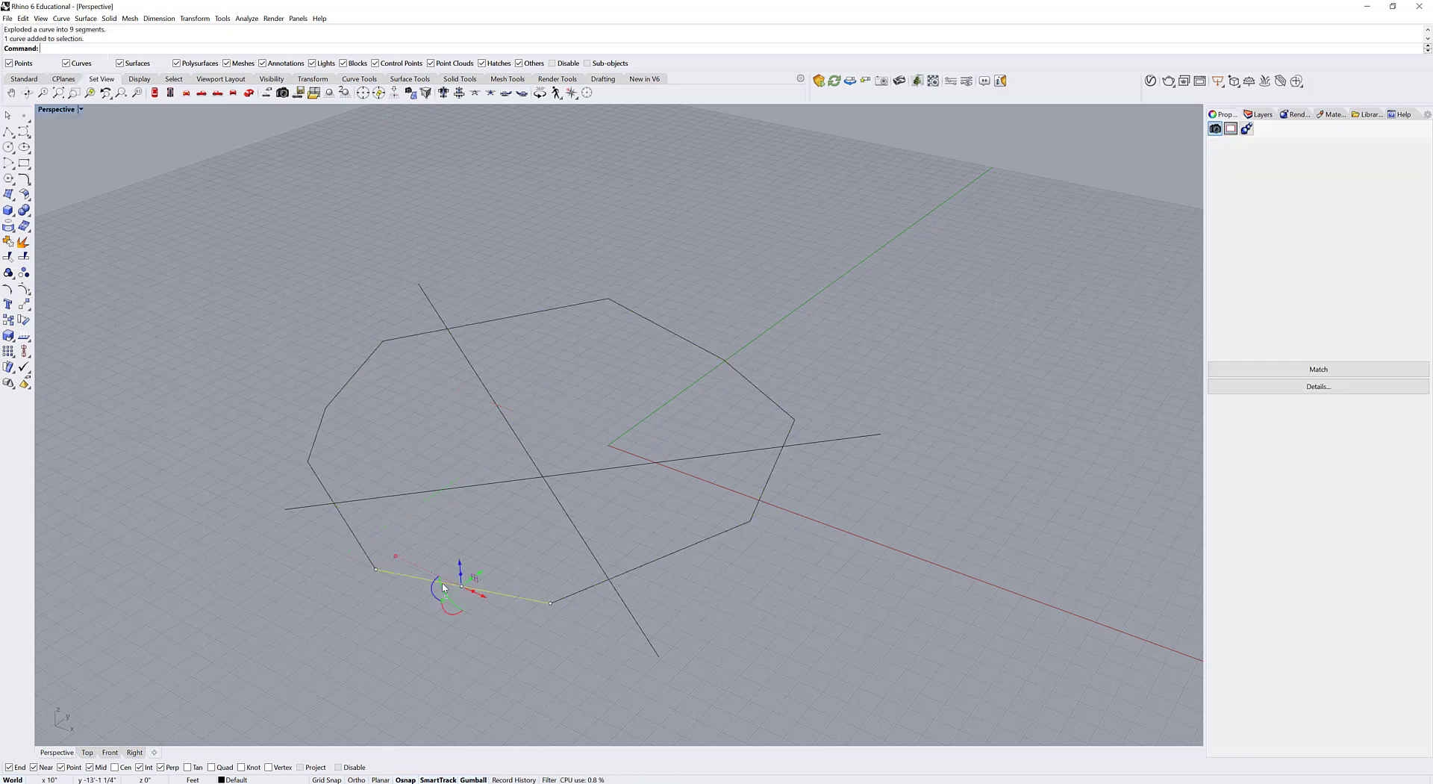
pyautogui.click(590, 581)
pyautogui.click(670, 556)
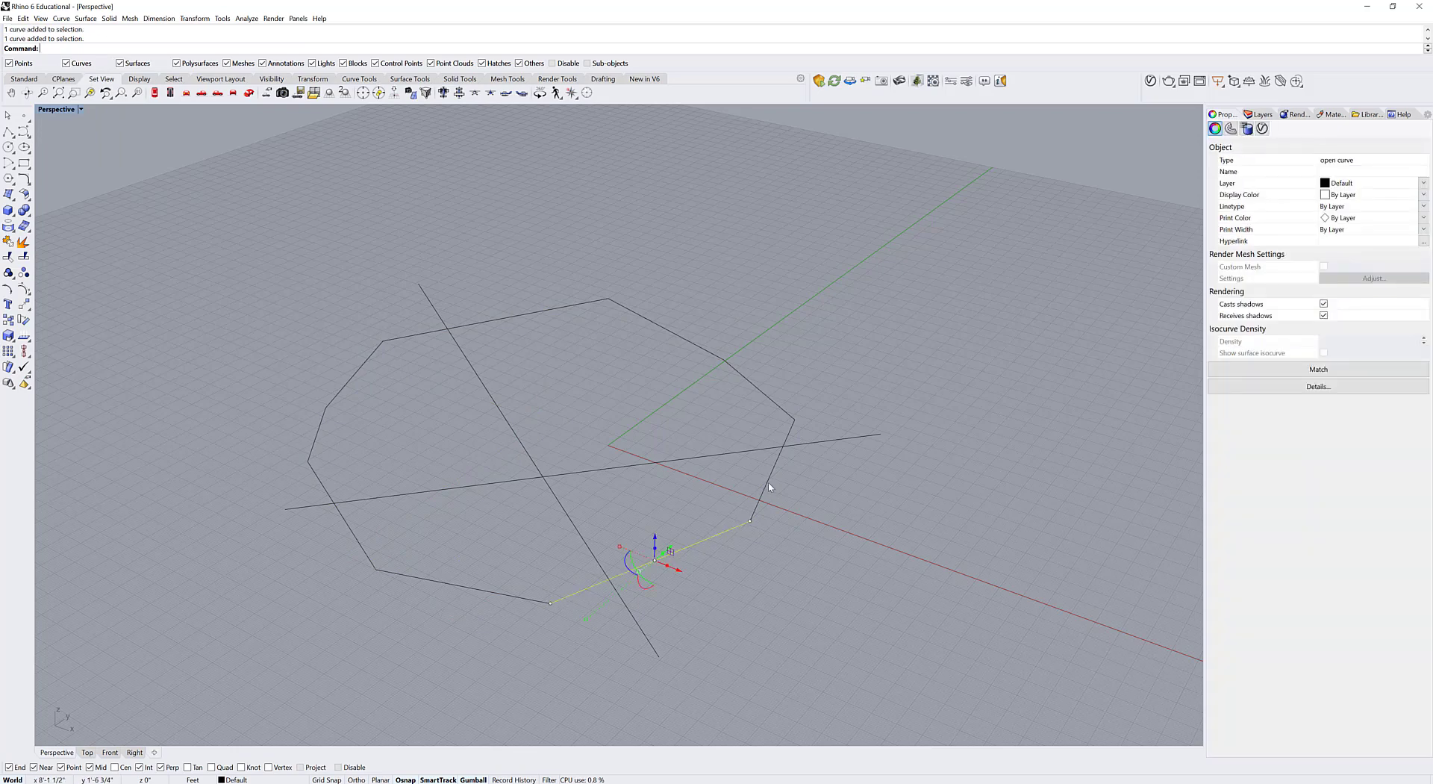
pyautogui.click(781, 448)
pyautogui.click(747, 380)
pyautogui.click(693, 344)
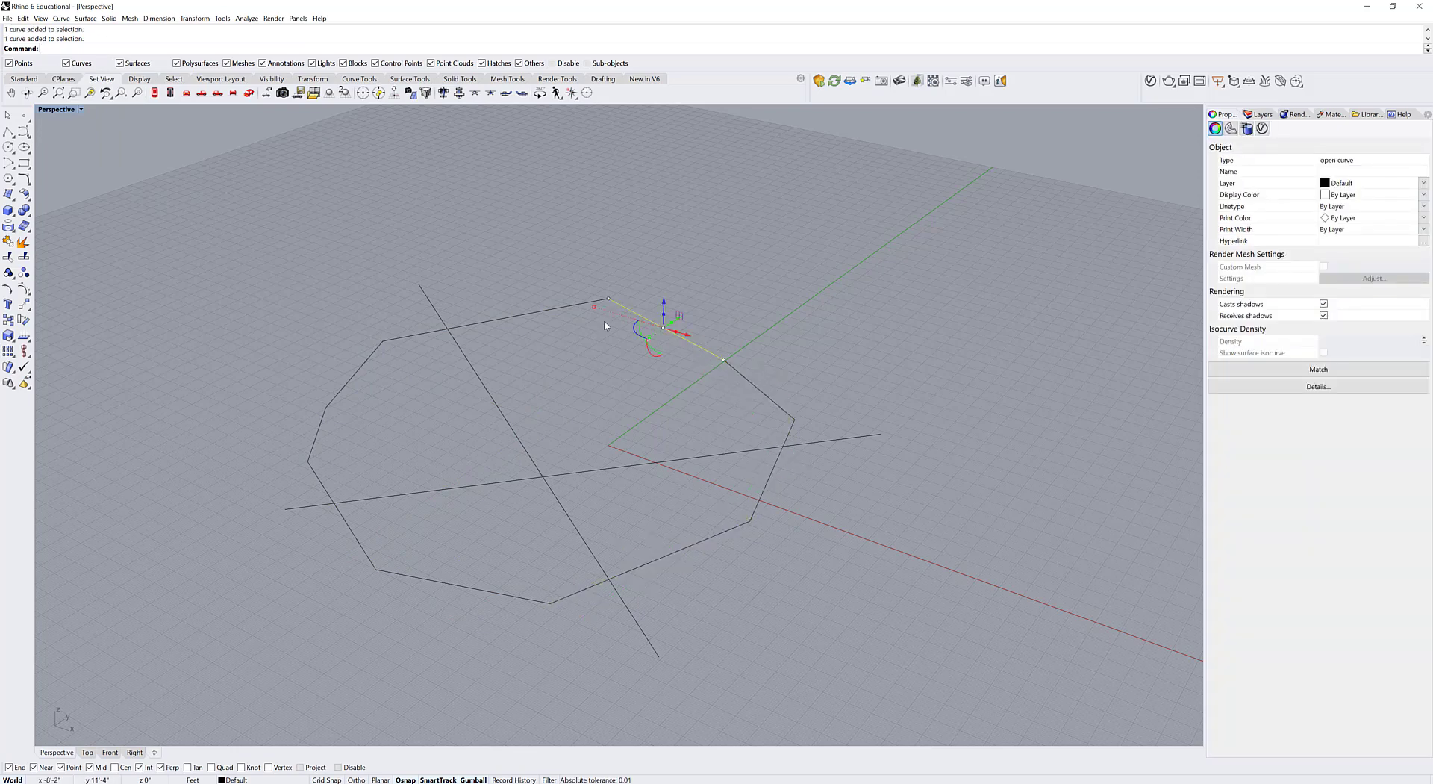
pyautogui.click(569, 306)
pyautogui.click(365, 362)
pyautogui.click(633, 425)
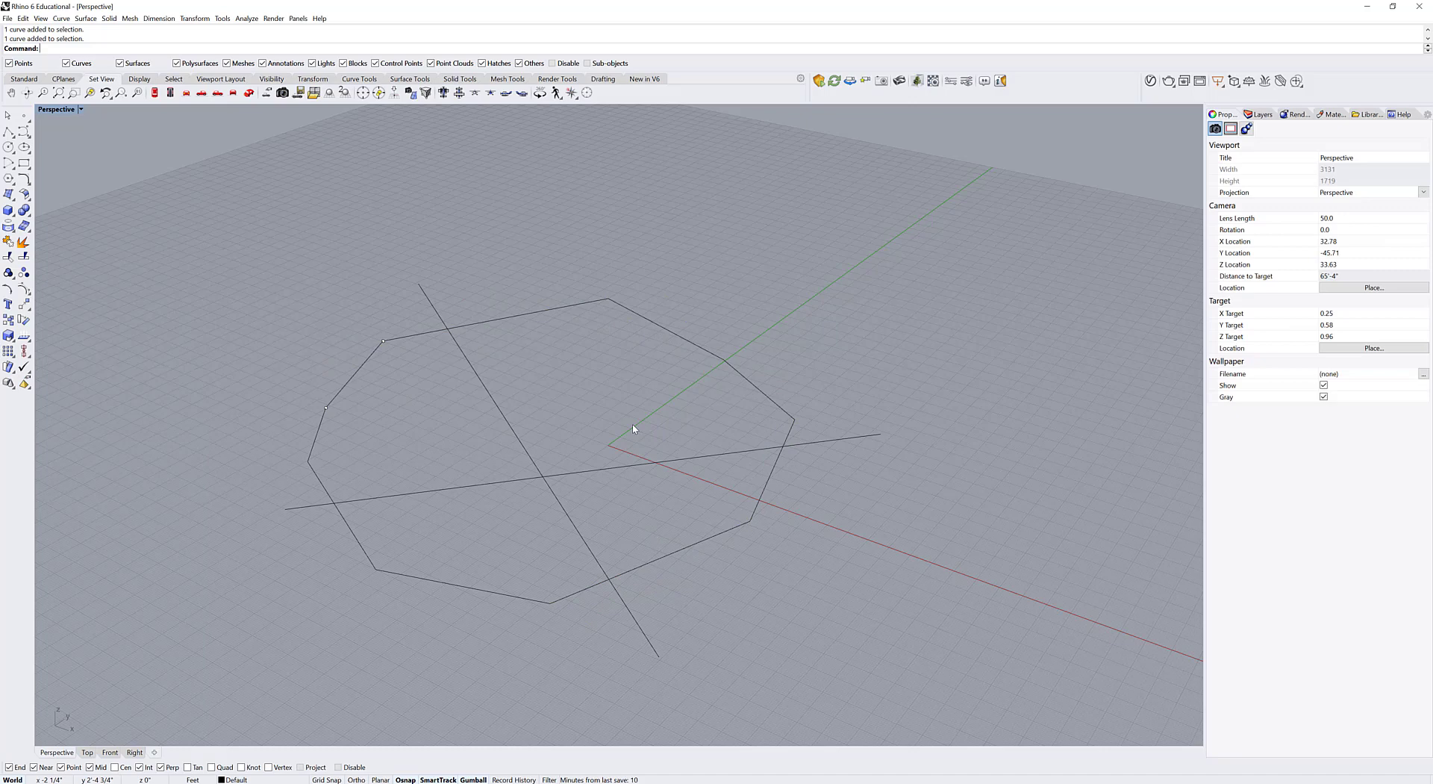
# - Start a freeform curve with its degree set to 2
pyautogui.write('Curve')
pyautogui.press('Return')
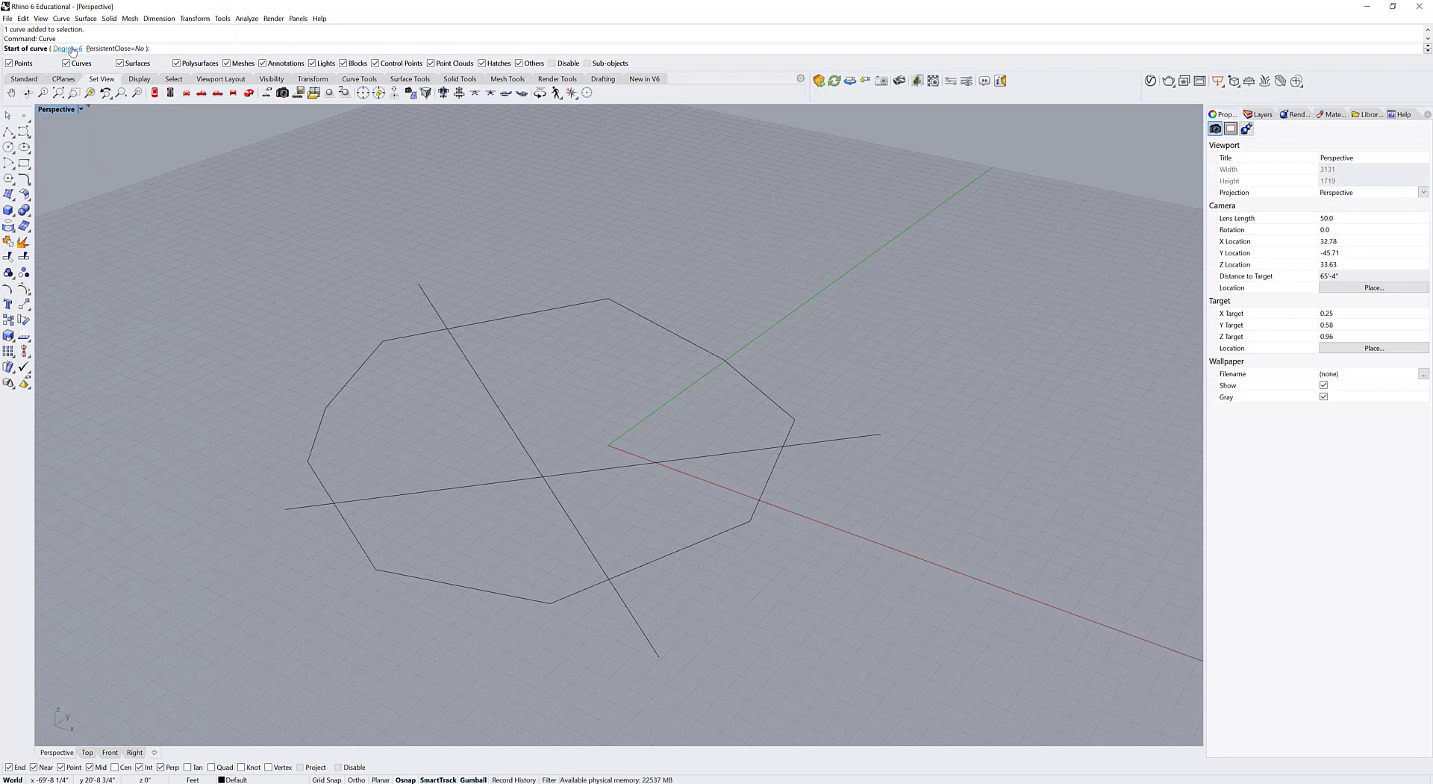
pyautogui.click(68, 48)
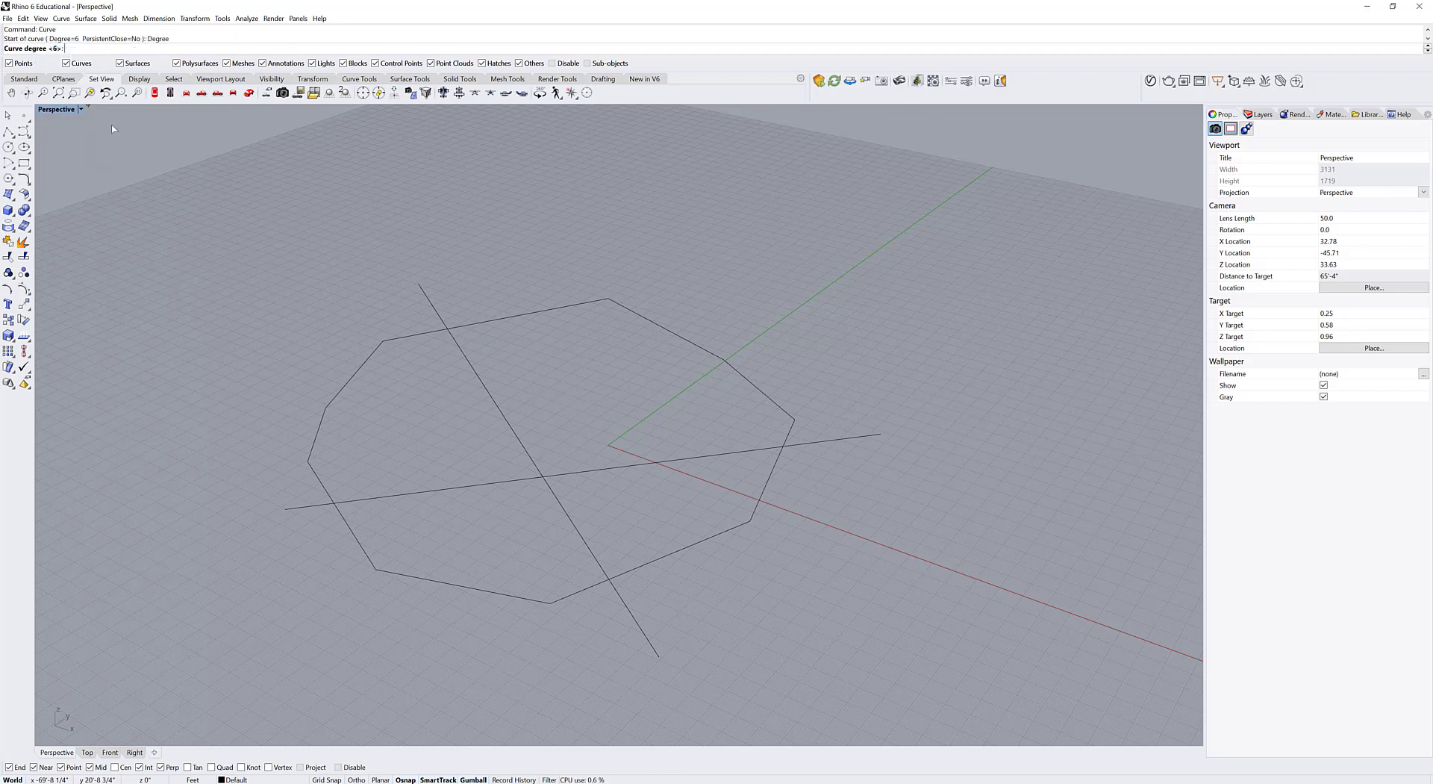
pyautogui.write('2')
pyautogui.press('Return')
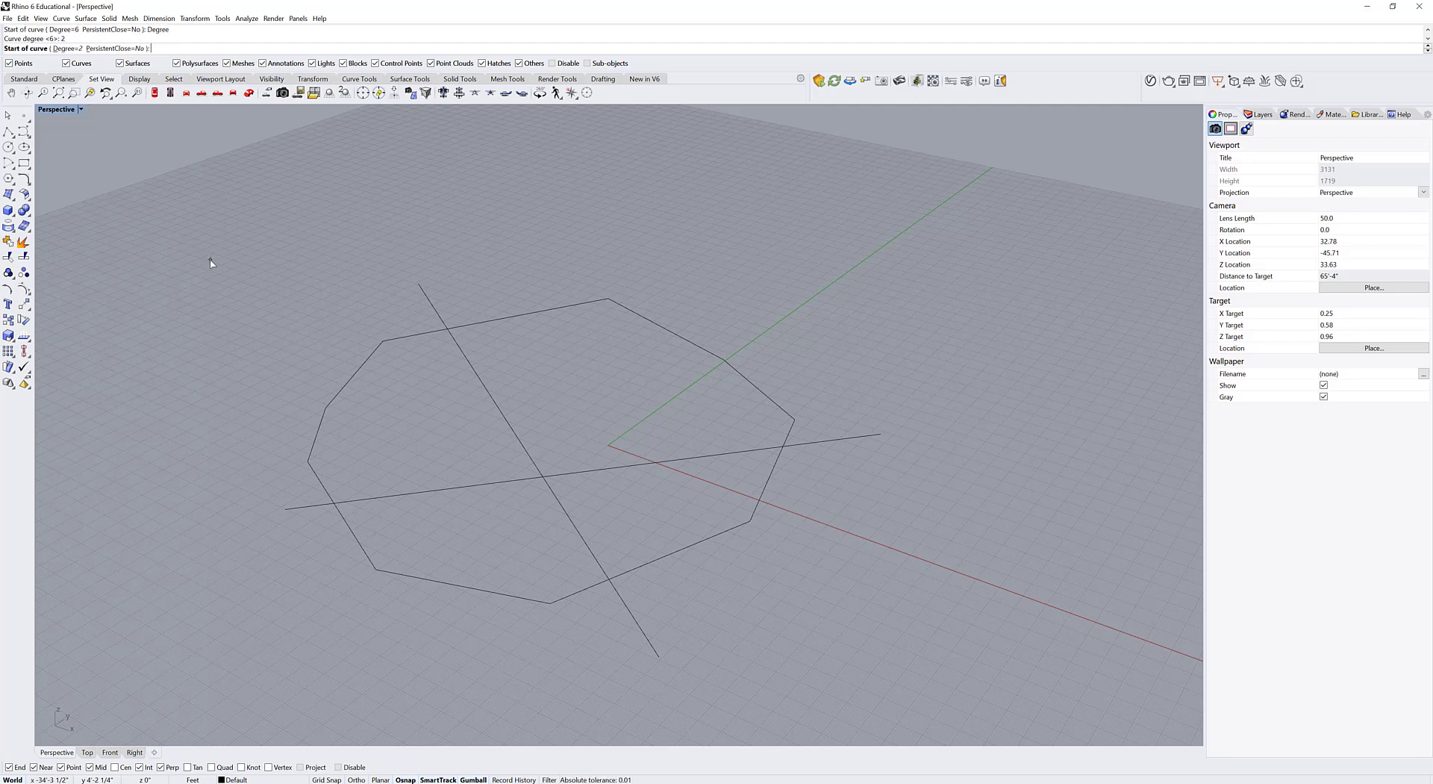
# - Place curve control points from below the outline up the left side and along the top
pyautogui.click(382, 618)
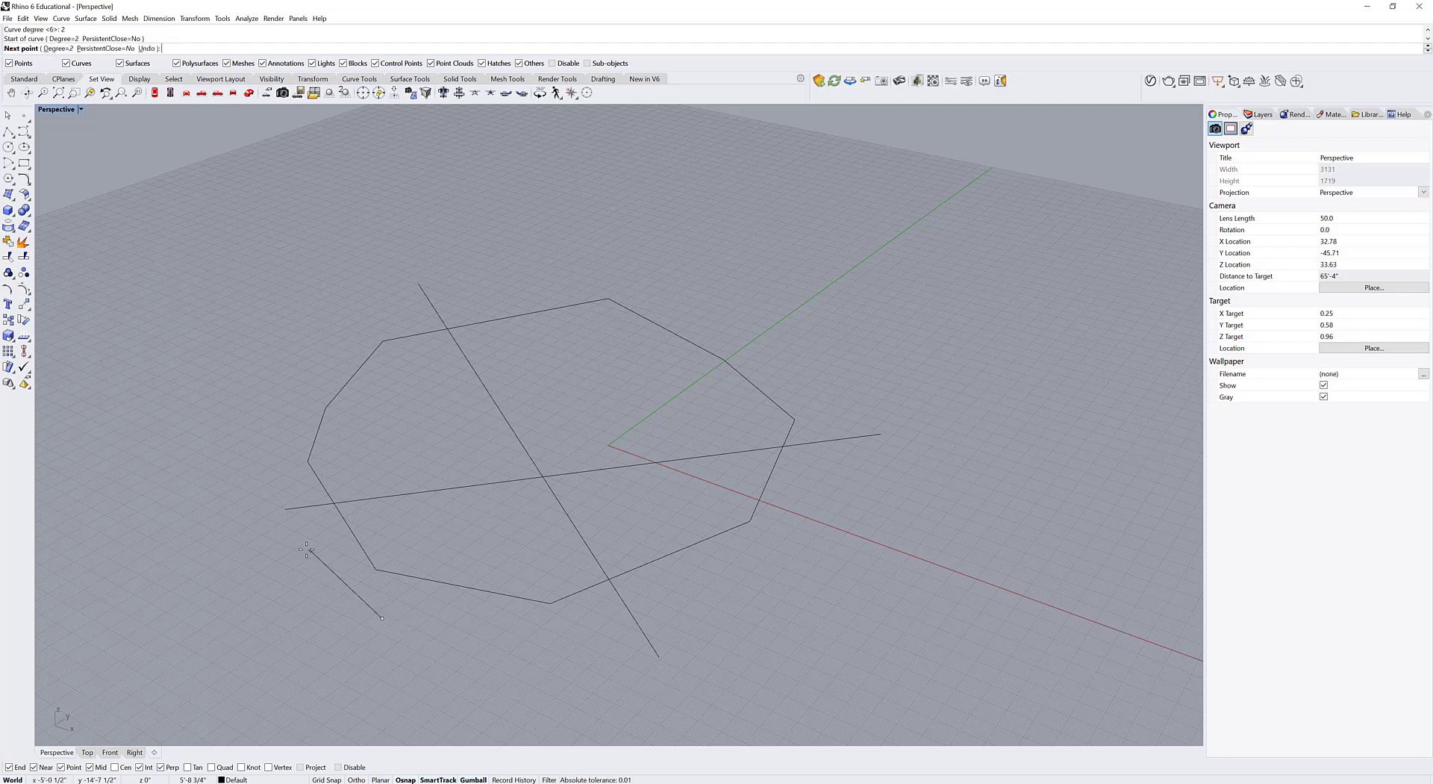
pyautogui.click(306, 549)
pyautogui.click(276, 476)
pyautogui.click(281, 419)
pyautogui.click(310, 366)
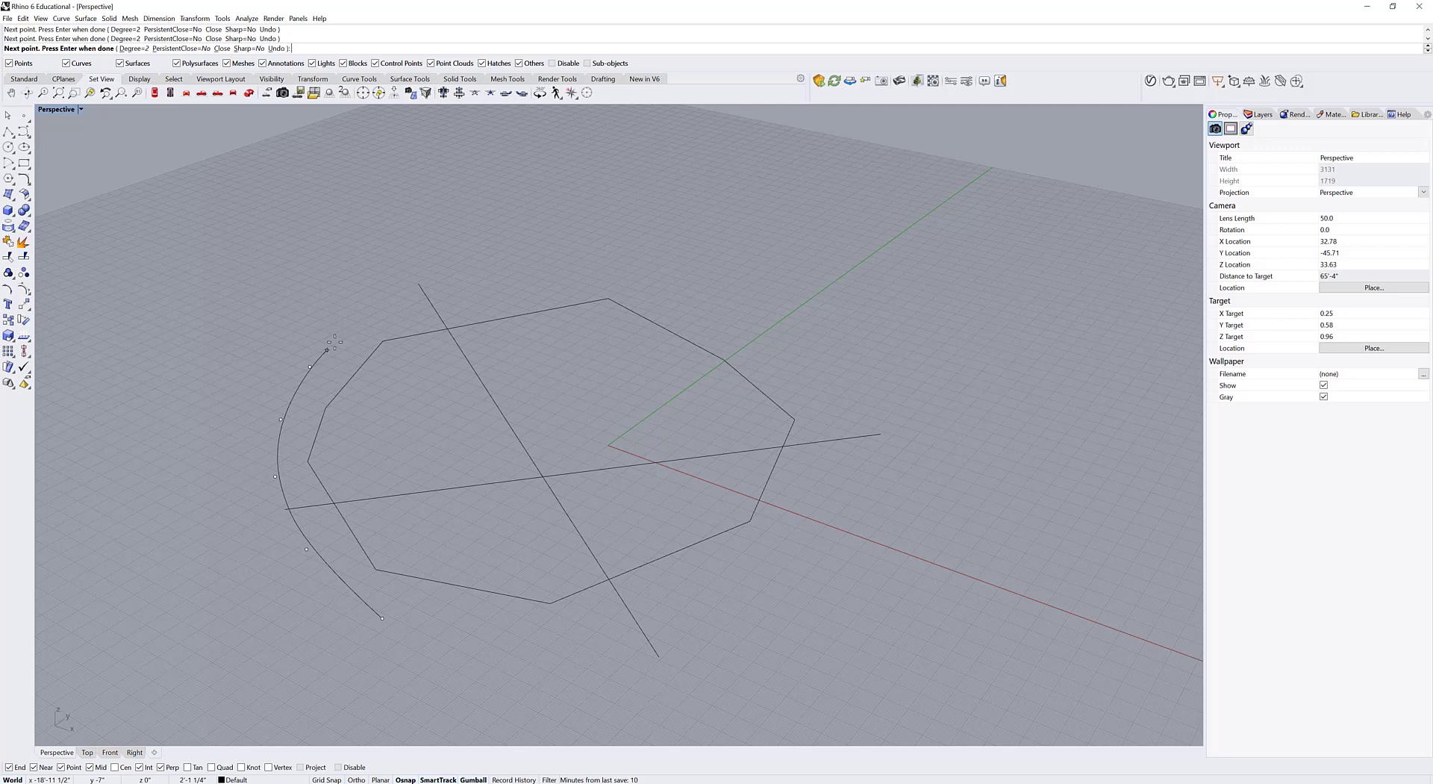
pyautogui.click(358, 323)
pyautogui.click(449, 298)
pyautogui.click(530, 290)
# - Continue points down the right and along the bottom, close the curve, and select it
pyautogui.click(601, 279)
pyautogui.click(670, 296)
pyautogui.click(750, 333)
pyautogui.click(790, 383)
pyautogui.click(817, 456)
pyautogui.click(786, 528)
pyautogui.click(705, 581)
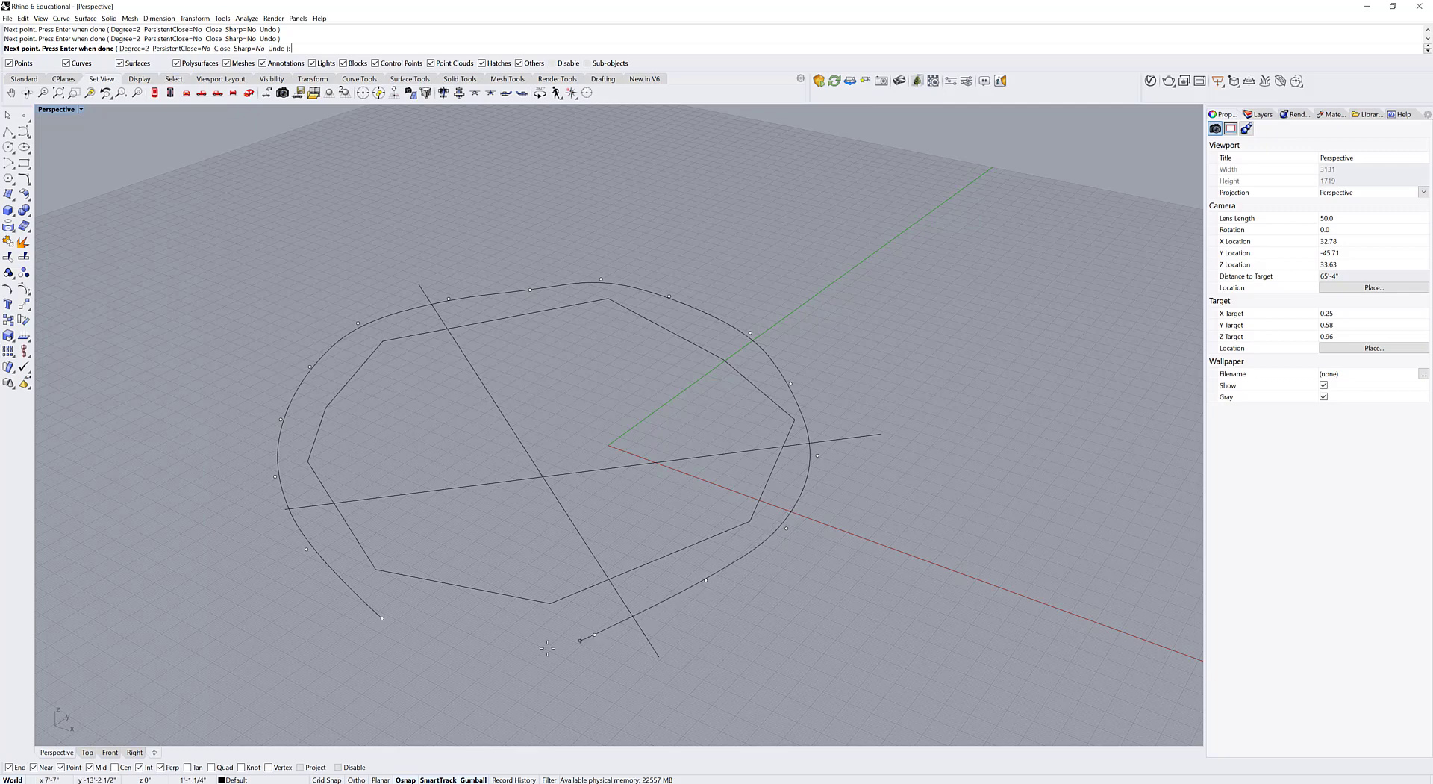
pyautogui.click(484, 662)
pyautogui.click(382, 619)
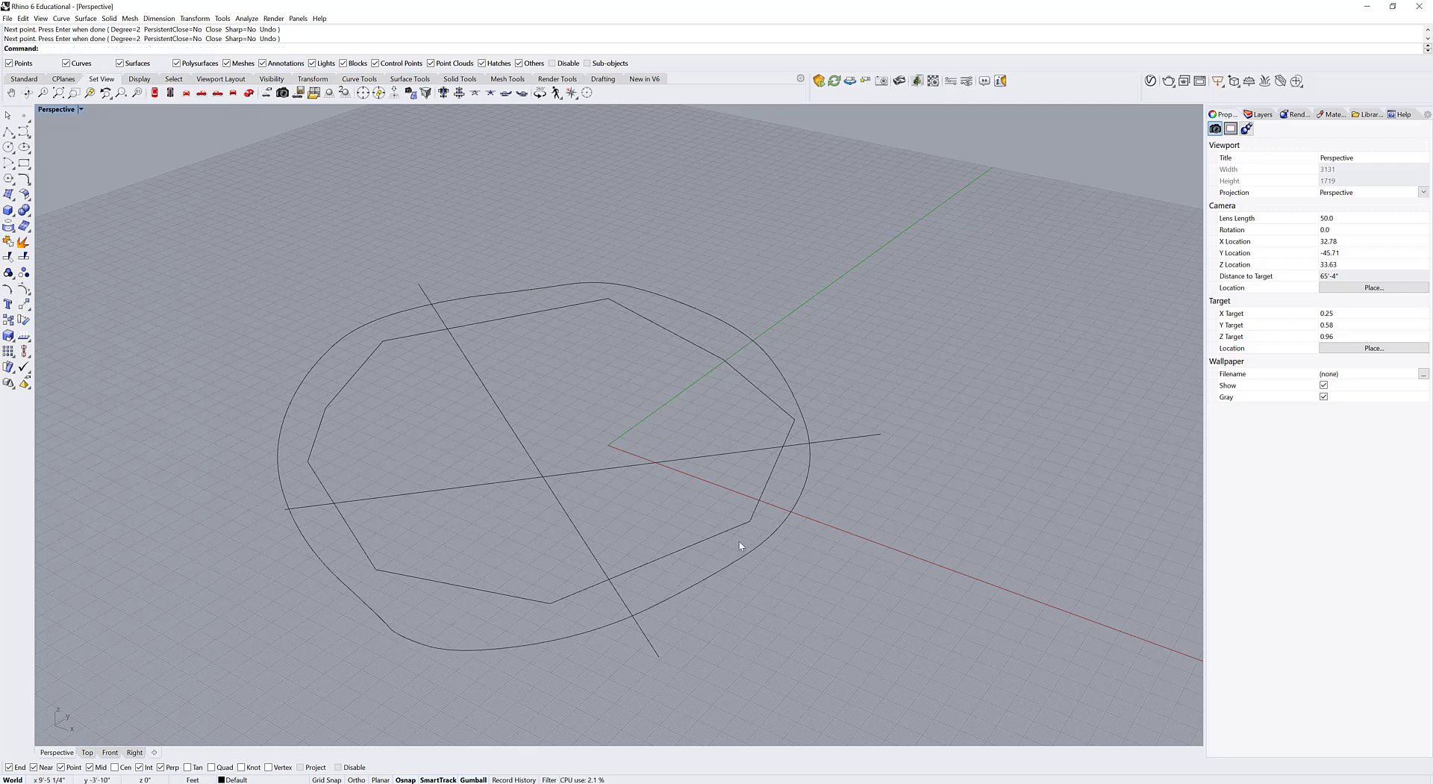
pyautogui.click(783, 524)
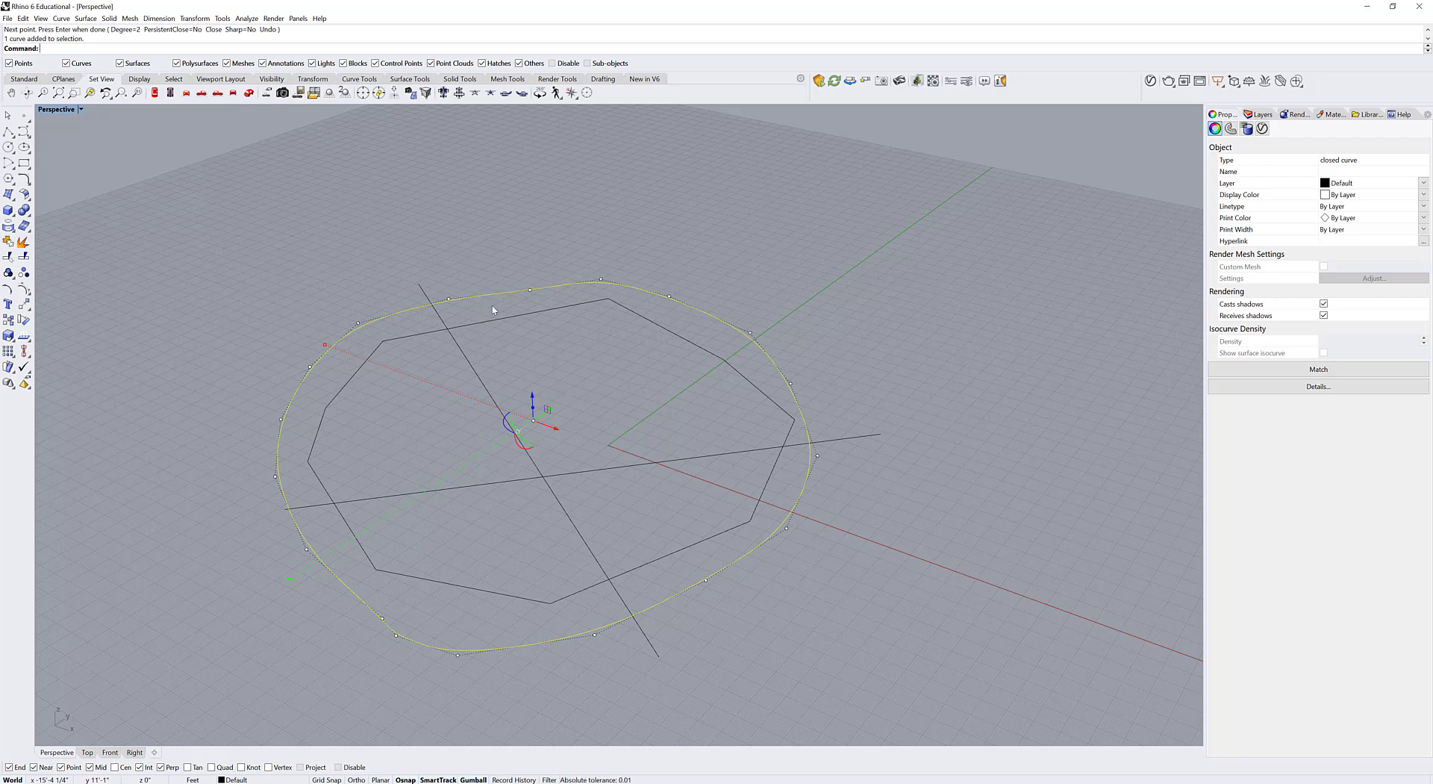
# - Drag the curve's upper-left and top control points outward to reshape the bulge
pyautogui.click(359, 321)
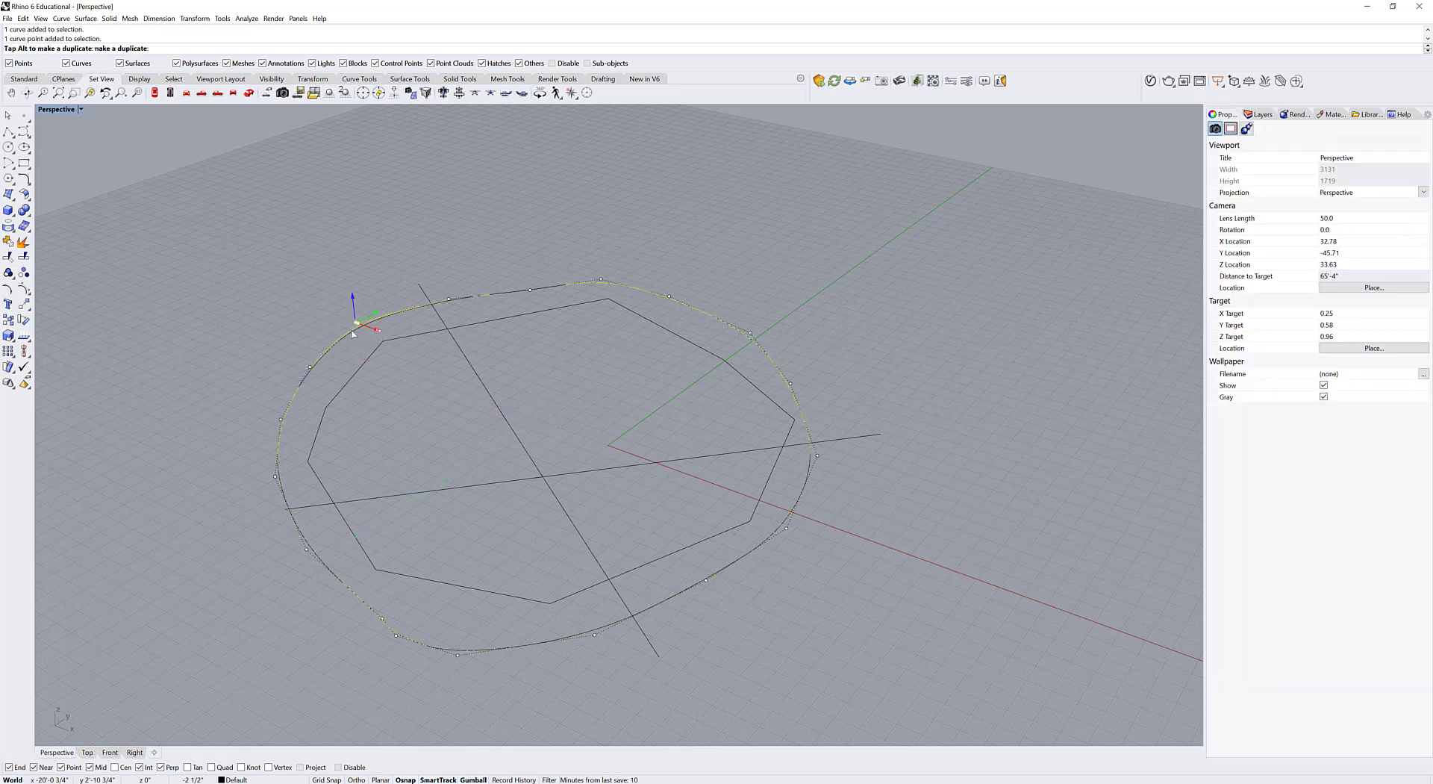
pyautogui.moveTo(353, 334); pyautogui.dragTo(312, 335)
pyautogui.click(448, 298)
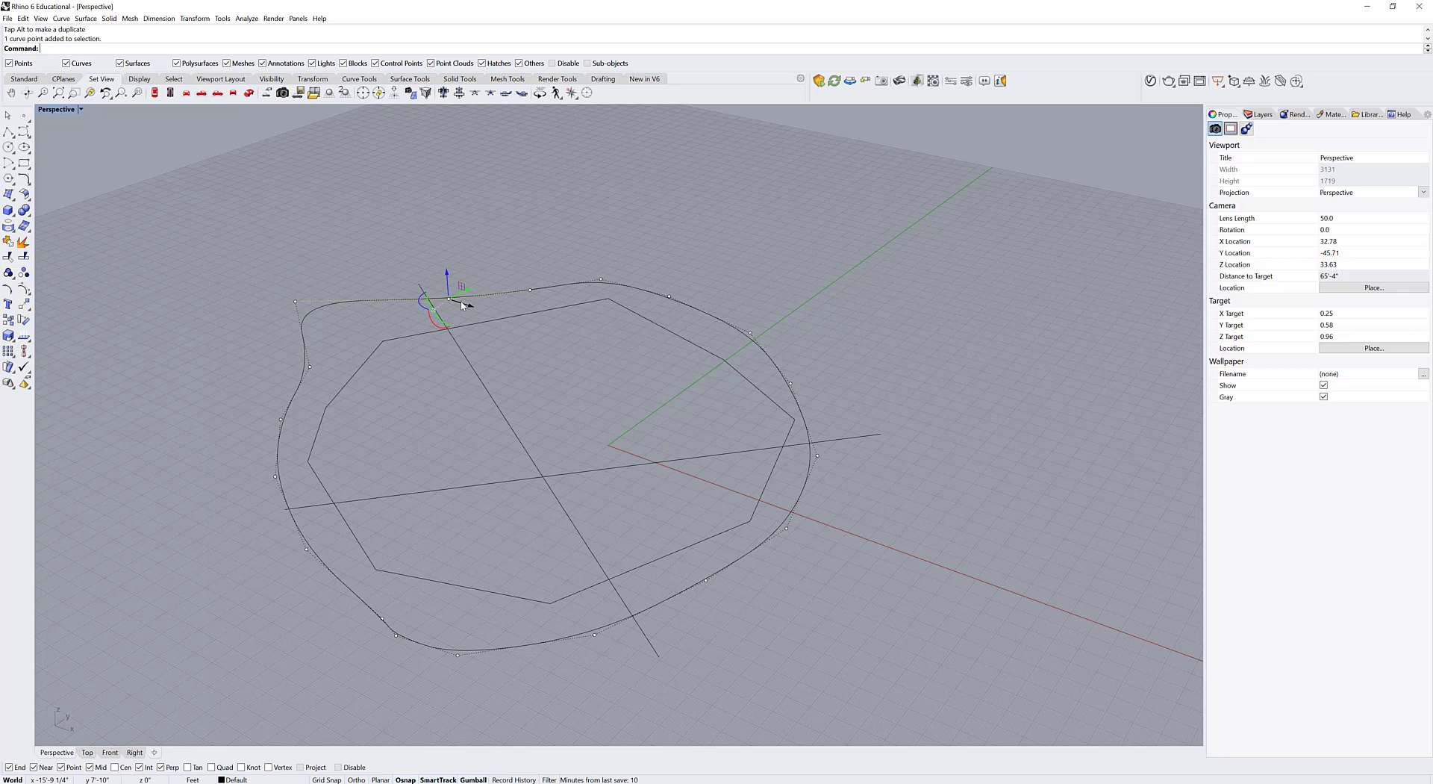
pyautogui.moveTo(450, 299); pyautogui.dragTo(507, 317)
pyautogui.press('Escape')
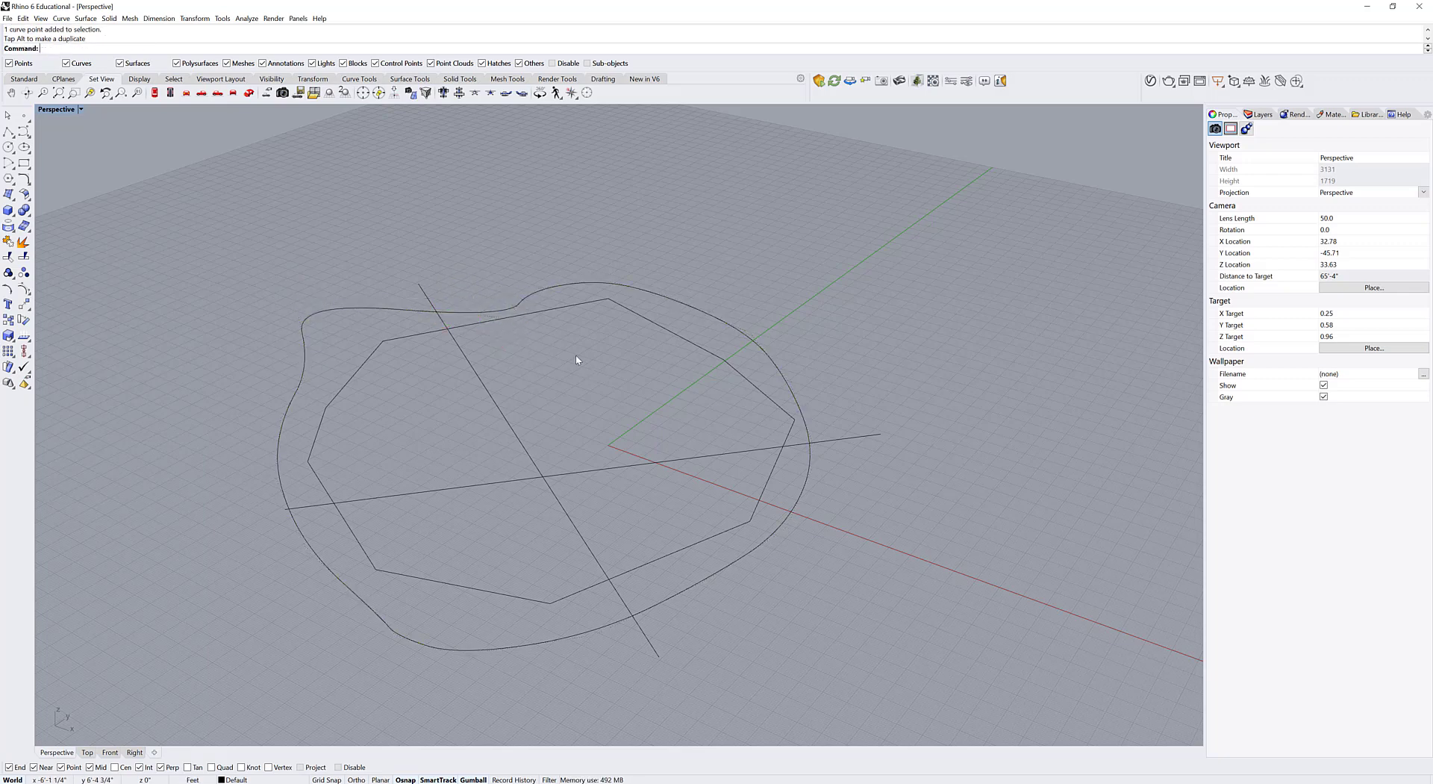
# - Push a left-side control point inward to dent the curve's left side
pyautogui.click(280, 441)
pyautogui.press('F10')
pyautogui.click(295, 425)
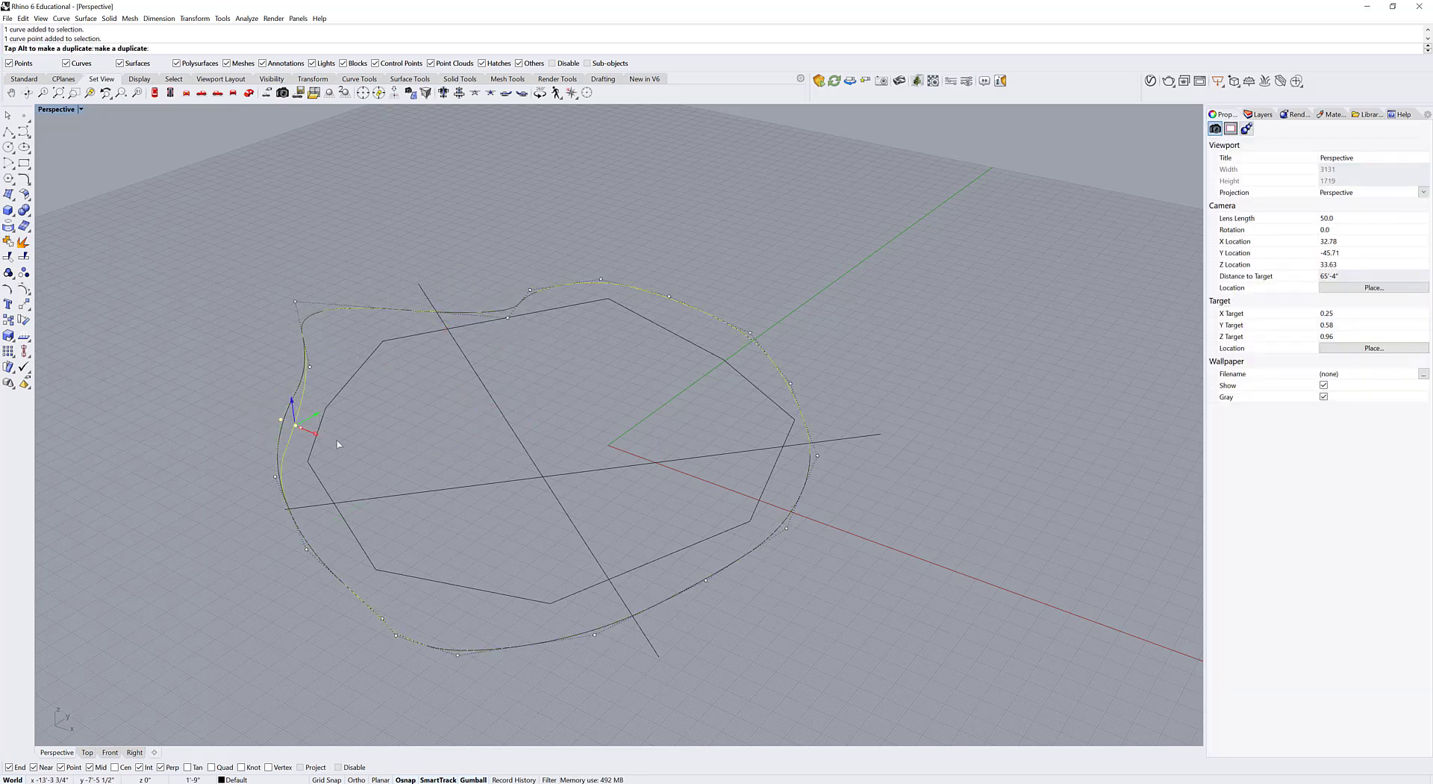
pyautogui.moveTo(337, 444); pyautogui.dragTo(373, 463)
pyautogui.press('Escape')
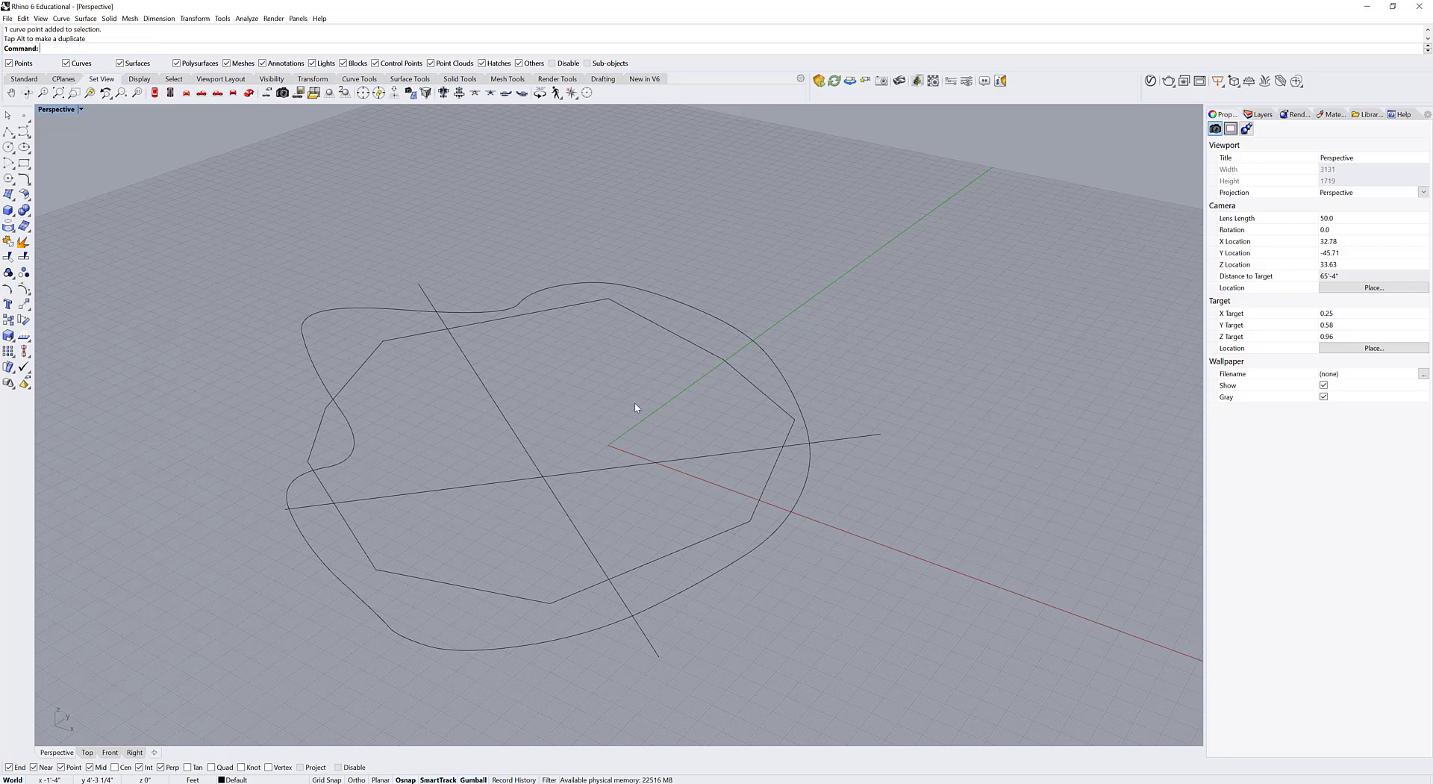
pyautogui.moveTo(635, 408)
pyautogui.mouseDown(button='right')
pyautogui.moveTo(651, 422)
pyautogui.moveTo(645, 386)
pyautogui.mouseUp(button='right')
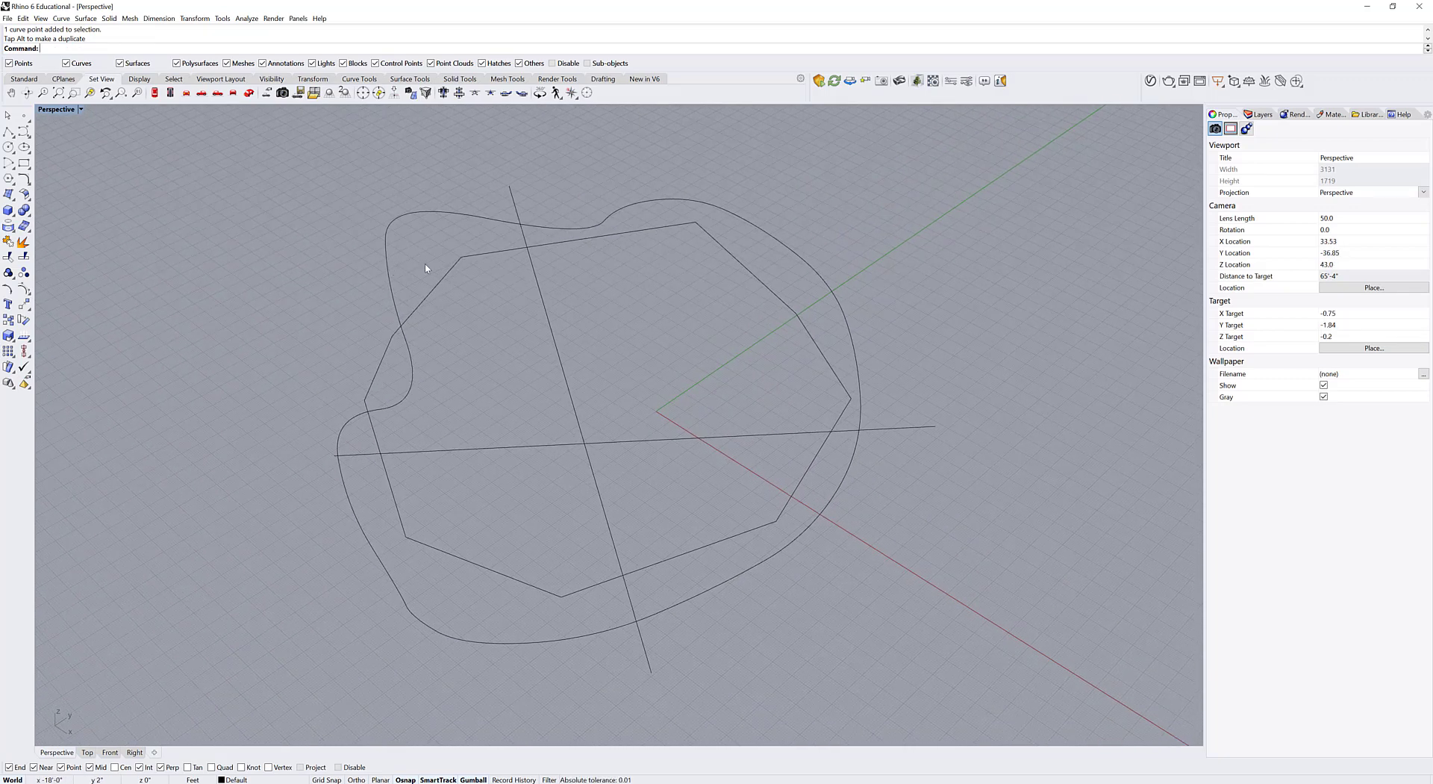
# - Start a new freeform curve with degree 6
pyautogui.write('urve')
pyautogui.press('Return')
pyautogui.write('6')
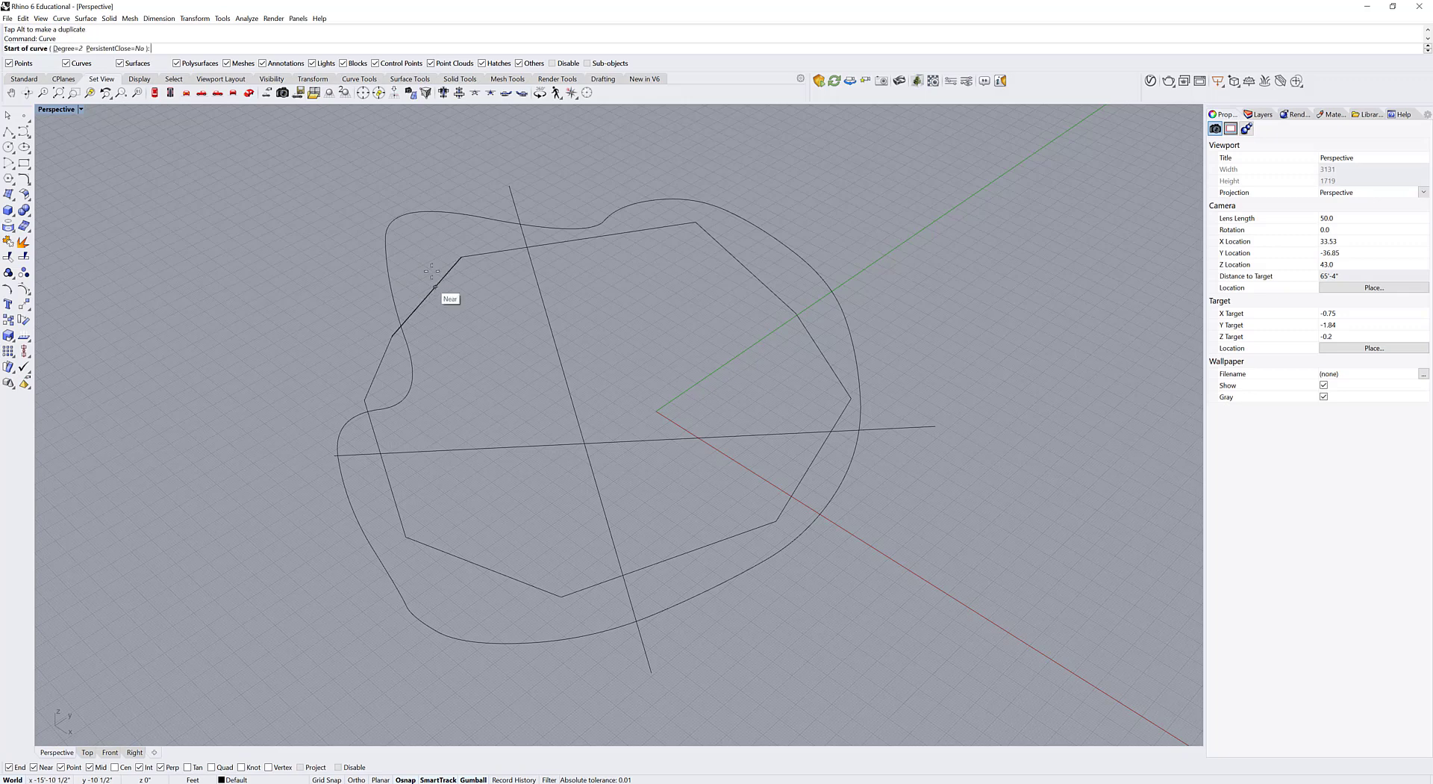
pyautogui.press('Return')
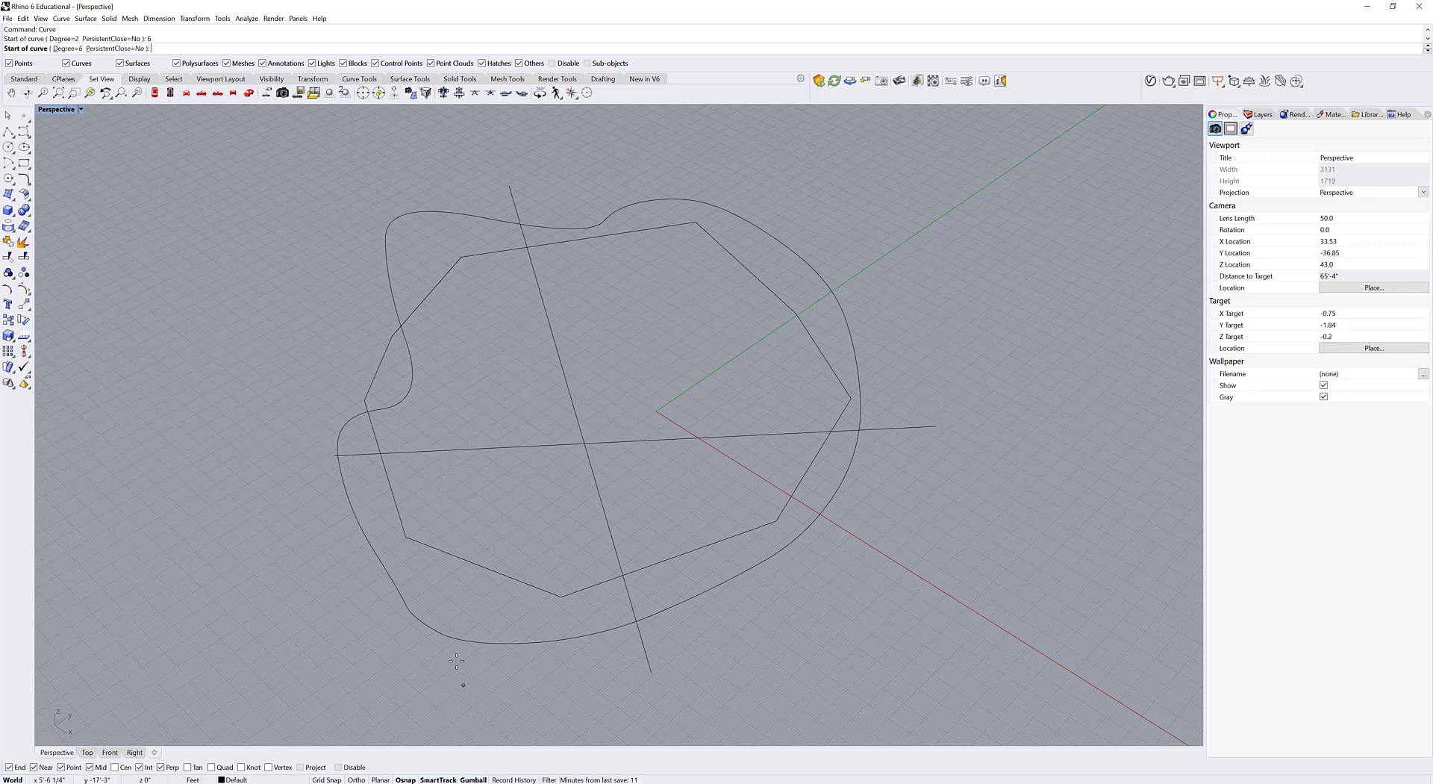
# - Place the degree-6 curve's points from the lower left up to the top-left corner
pyautogui.click(435, 630)
pyautogui.click(387, 571)
pyautogui.click(350, 501)
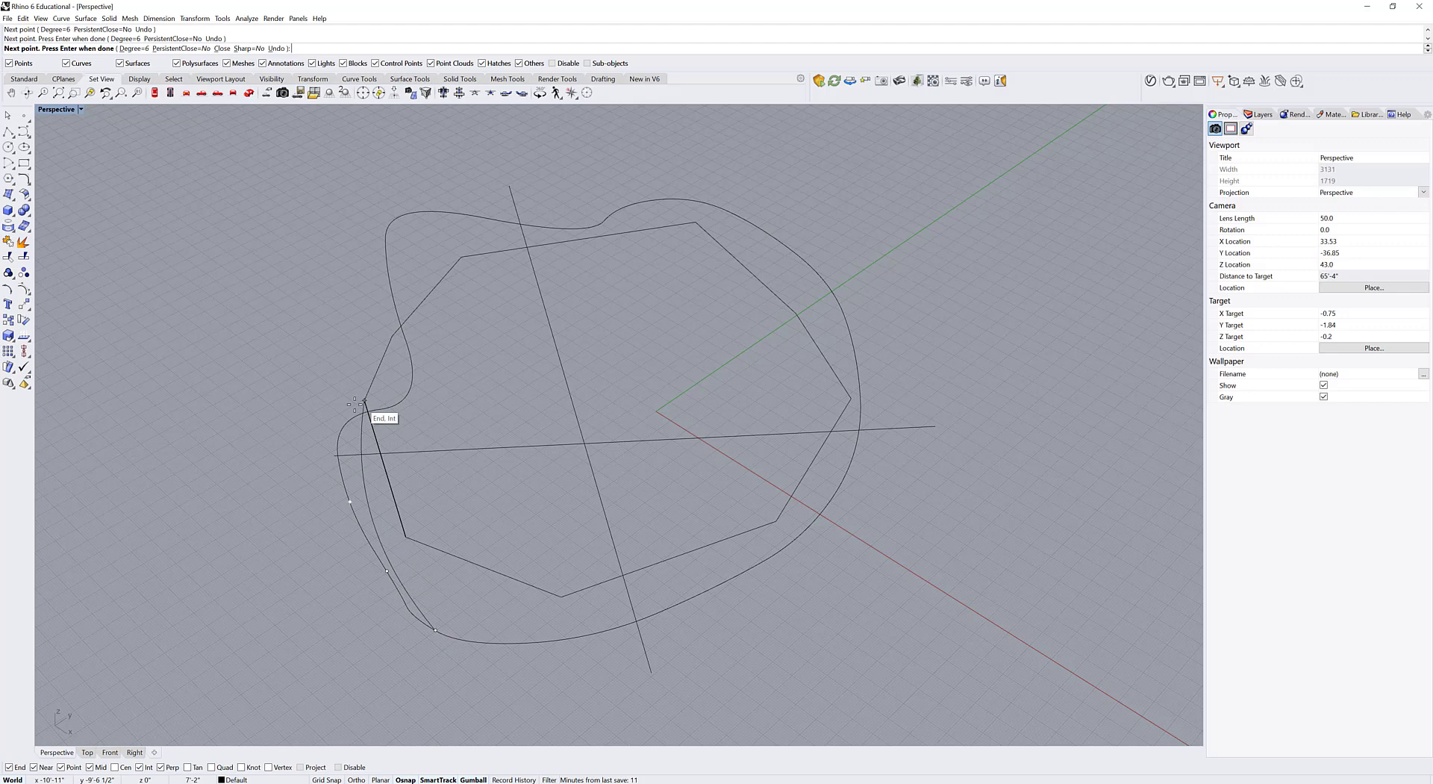
pyautogui.click(350, 421)
pyautogui.click(394, 406)
pyautogui.click(410, 355)
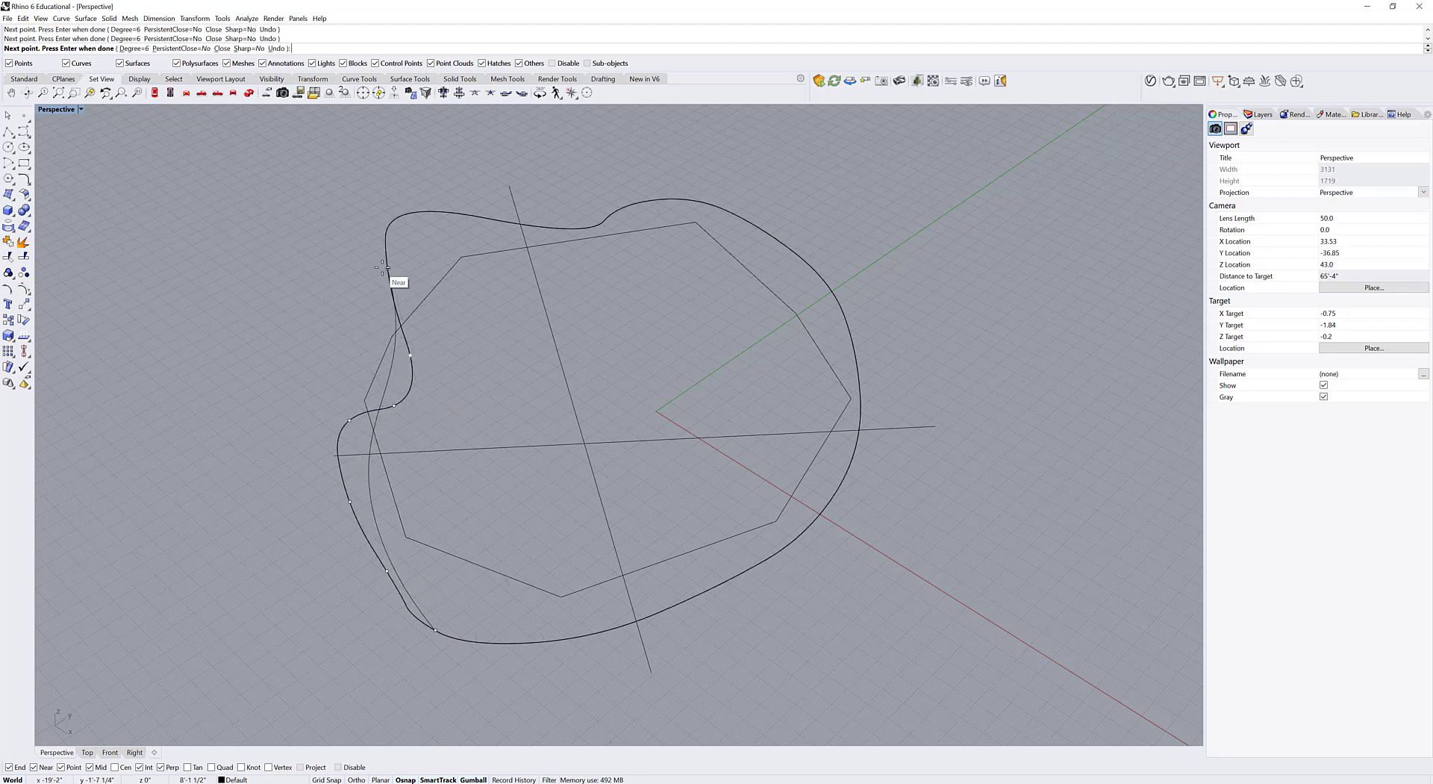
pyautogui.click(386, 266)
pyautogui.click(410, 213)
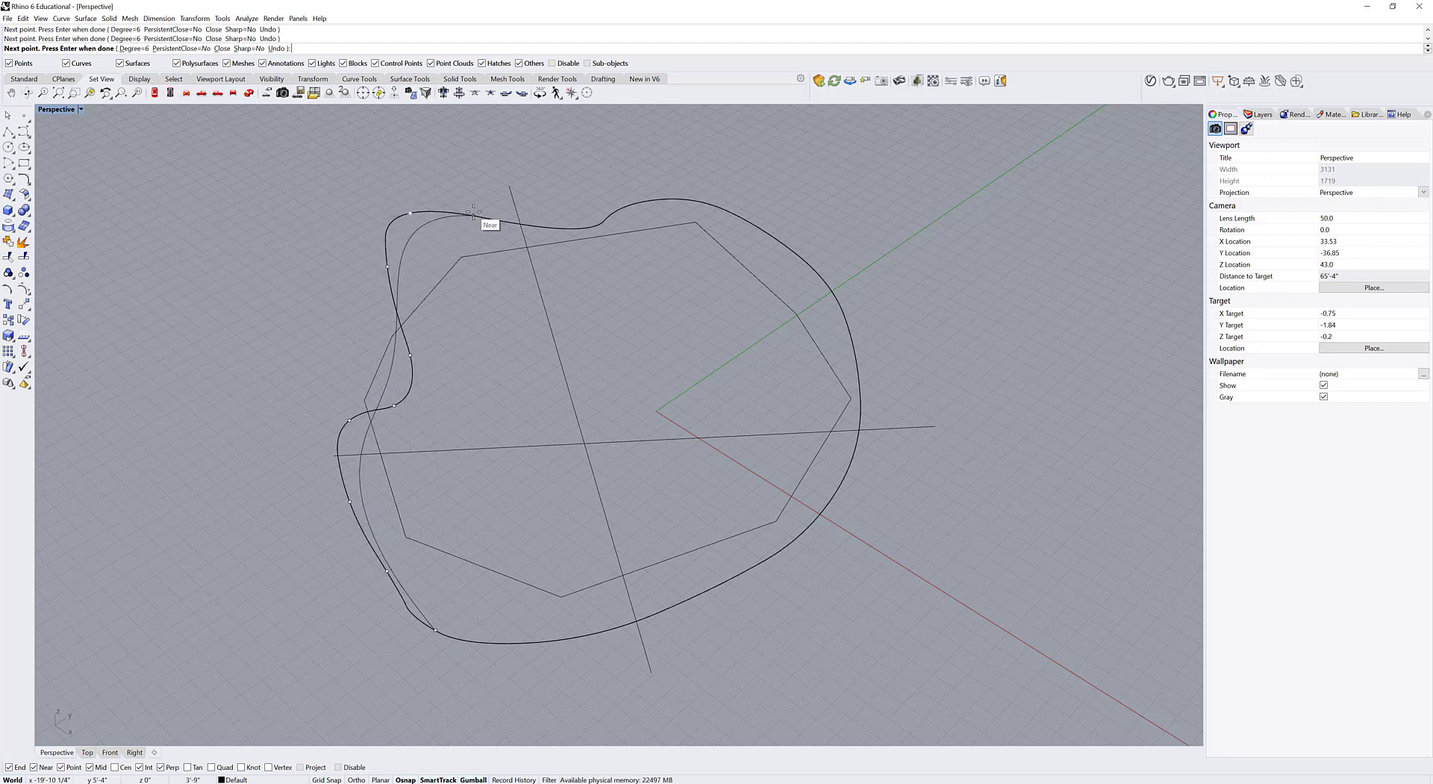
# - Continue points along the top, down the right and across the bottom, closing at the start
pyautogui.click(571, 232)
pyautogui.click(615, 212)
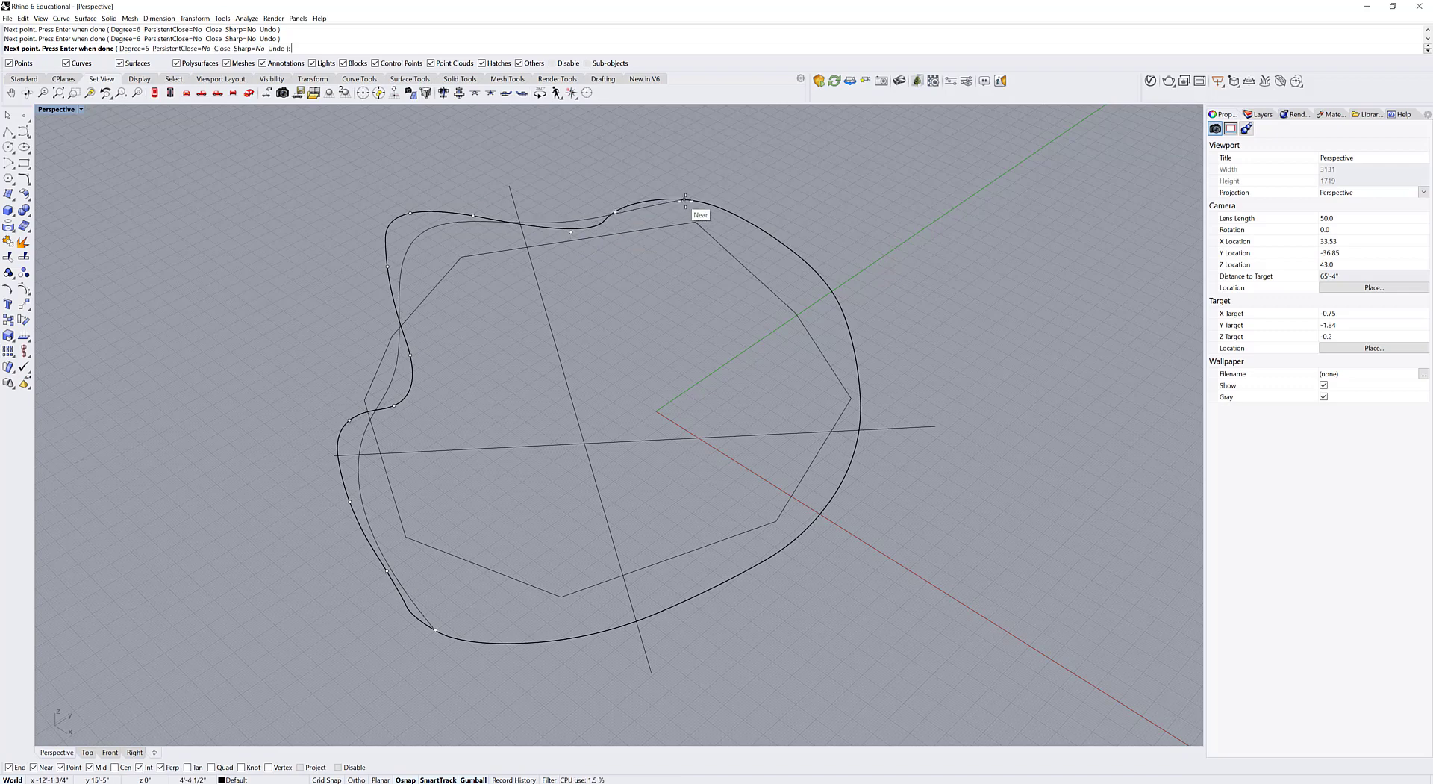
pyautogui.click(690, 200)
pyautogui.click(766, 232)
pyautogui.click(854, 348)
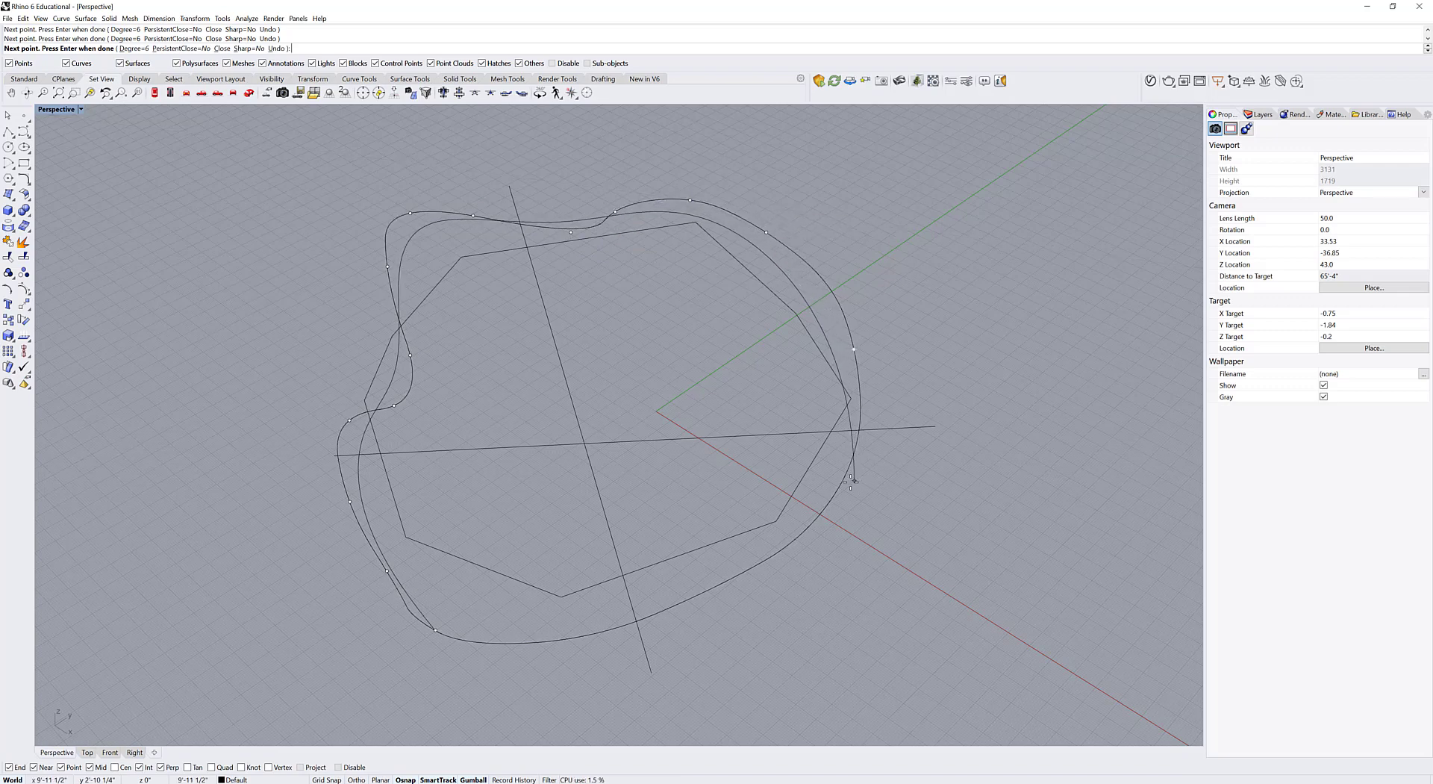
pyautogui.click(844, 480)
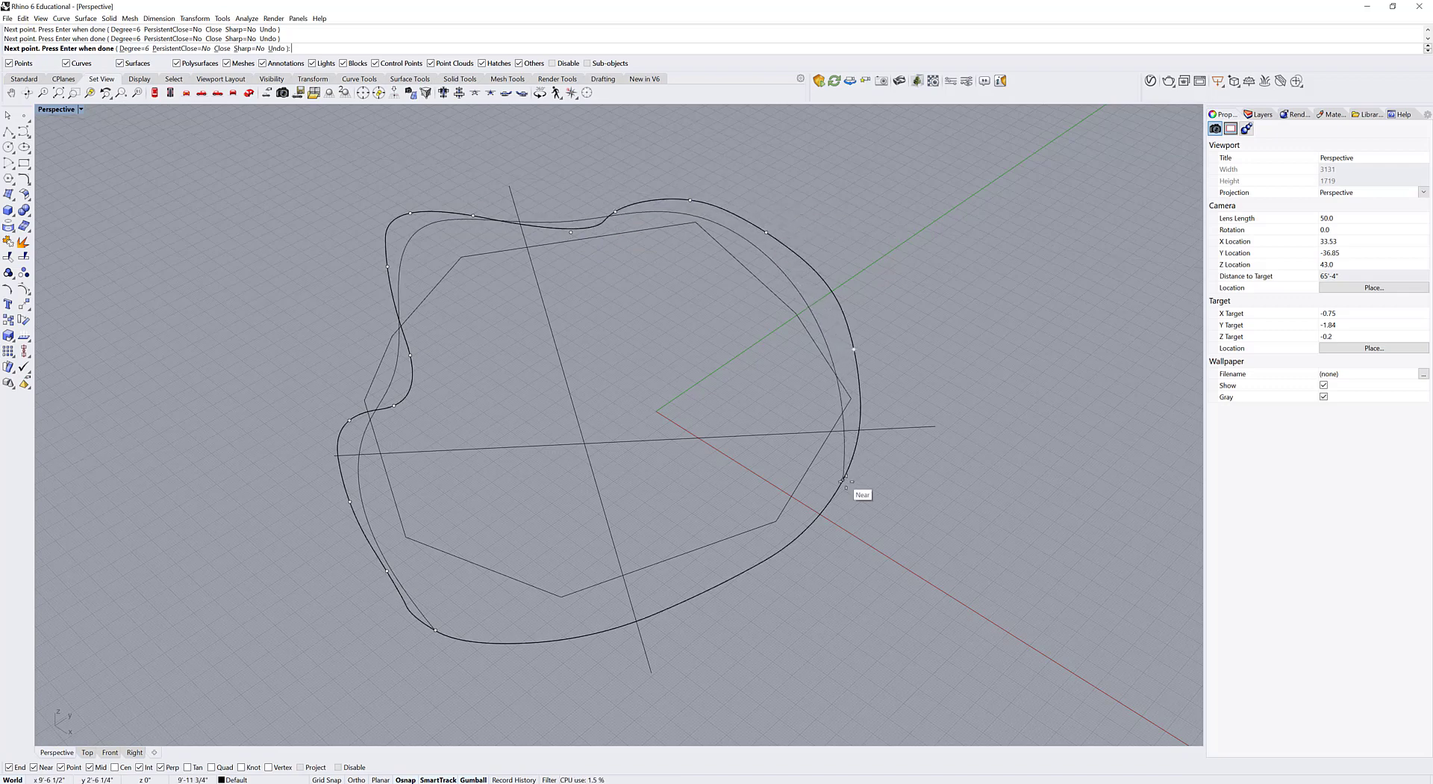
pyautogui.click(572, 638)
pyautogui.click(479, 642)
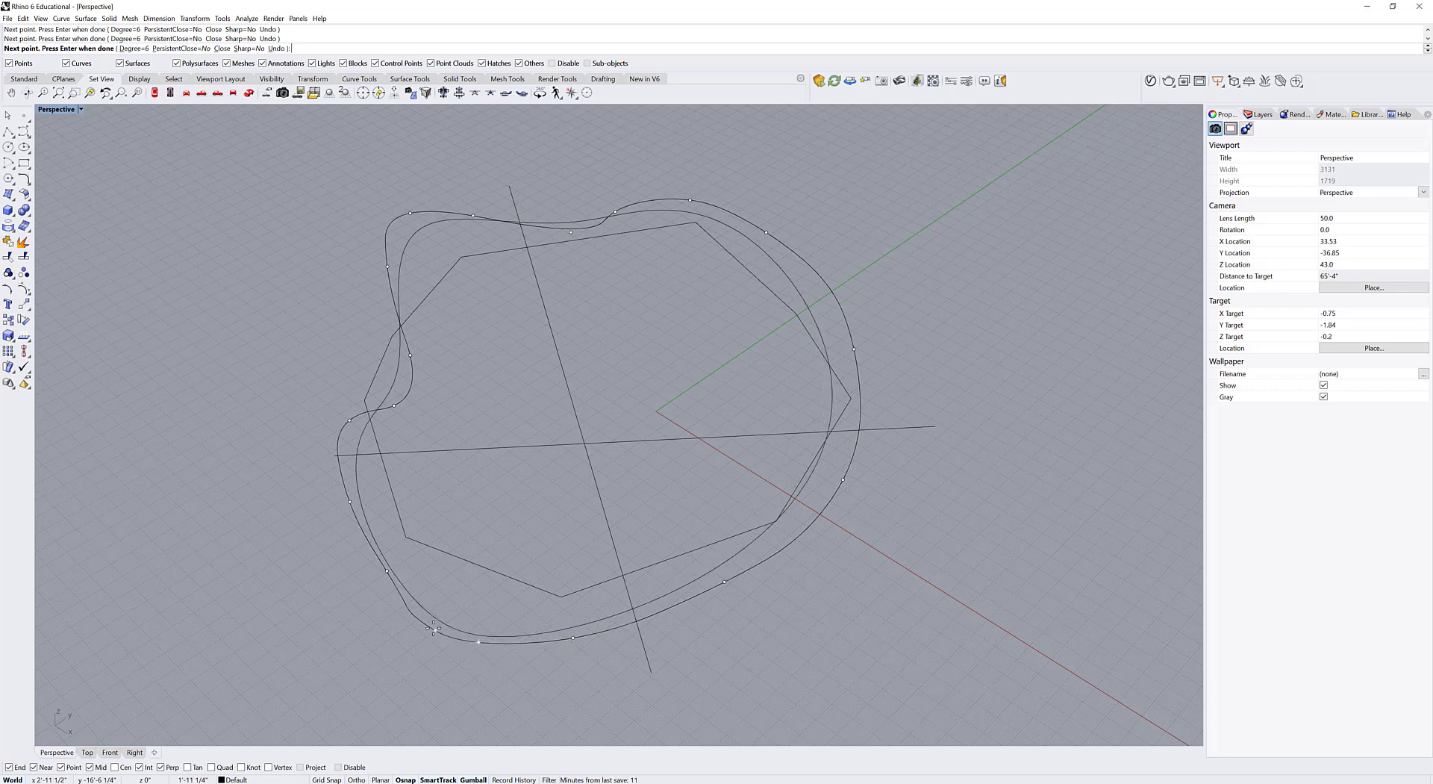
pyautogui.click(433, 629)
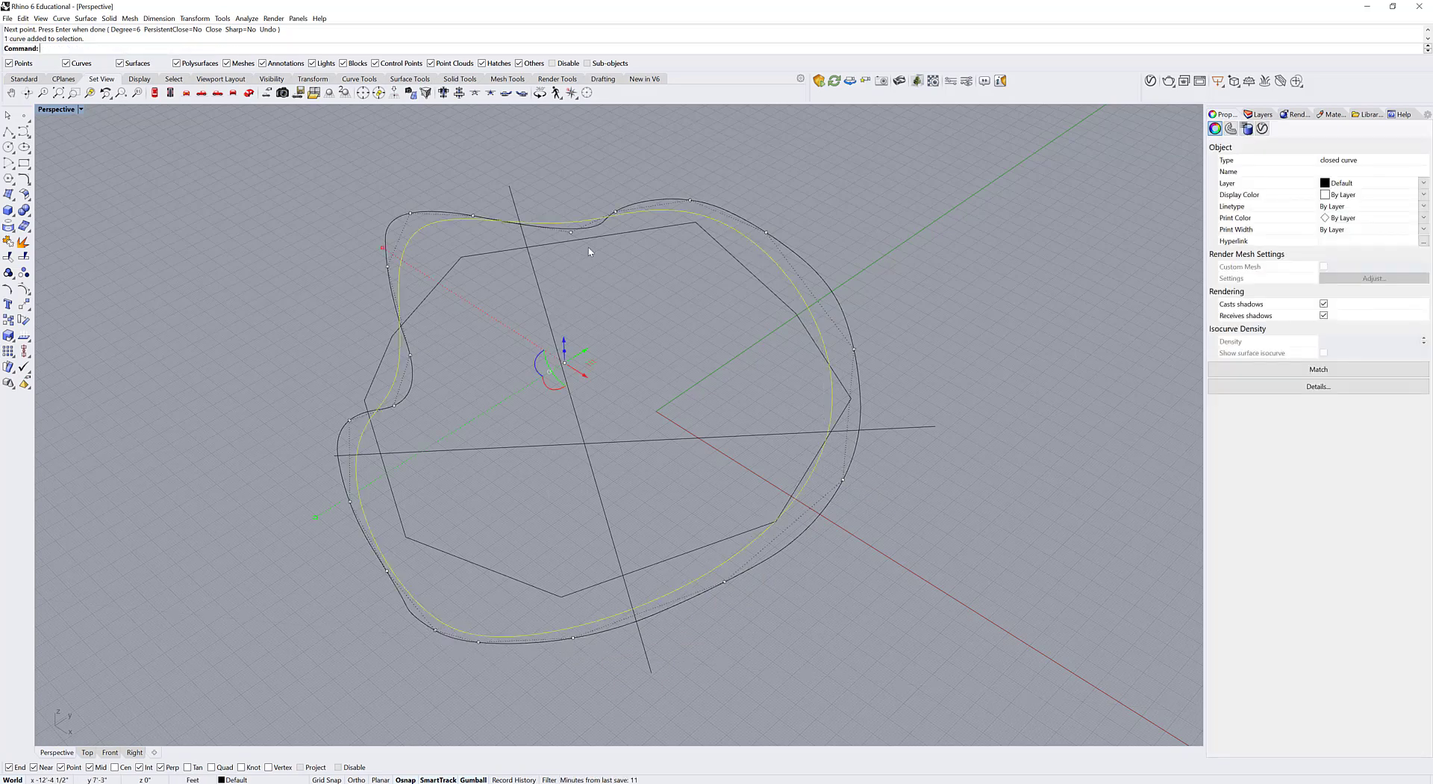
# - Drag the new curve's top control point right and down
pyautogui.click(615, 212)
pyautogui.moveTo(635, 230); pyautogui.dragTo(709, 257)
pyautogui.click(656, 382)
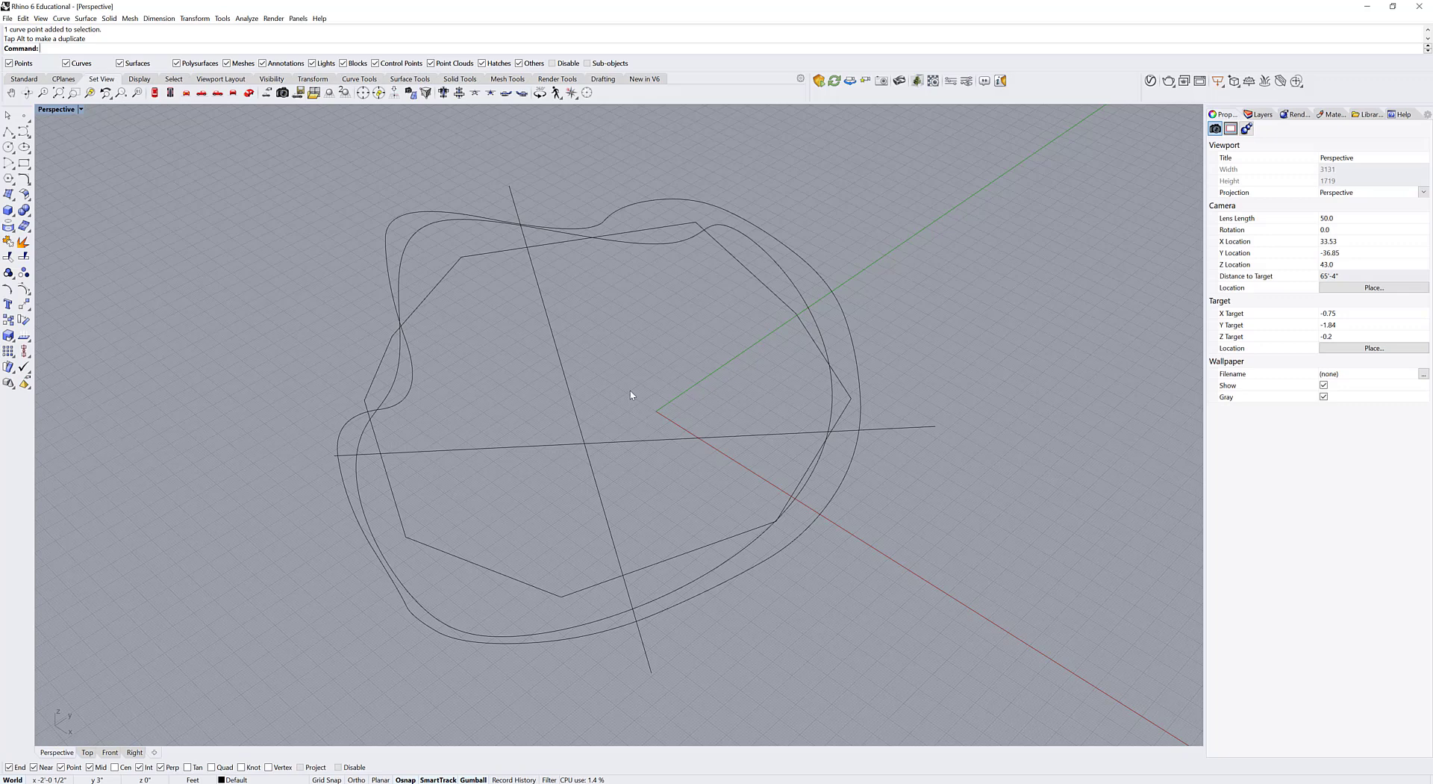
# - Trim the polygon segments lying outside the inner closed curve
pyautogui.write('t')
pyautogui.press('Return')
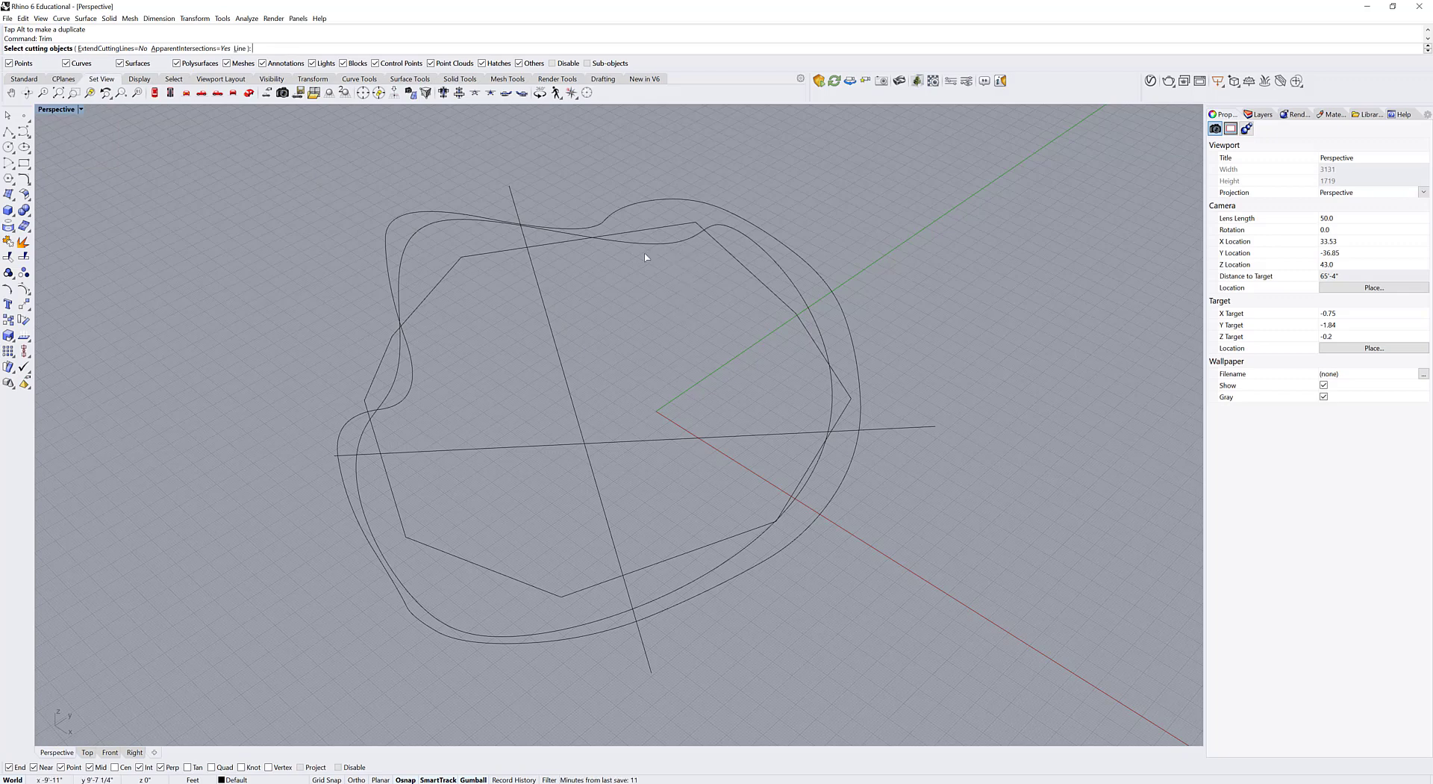
pyautogui.click(660, 244)
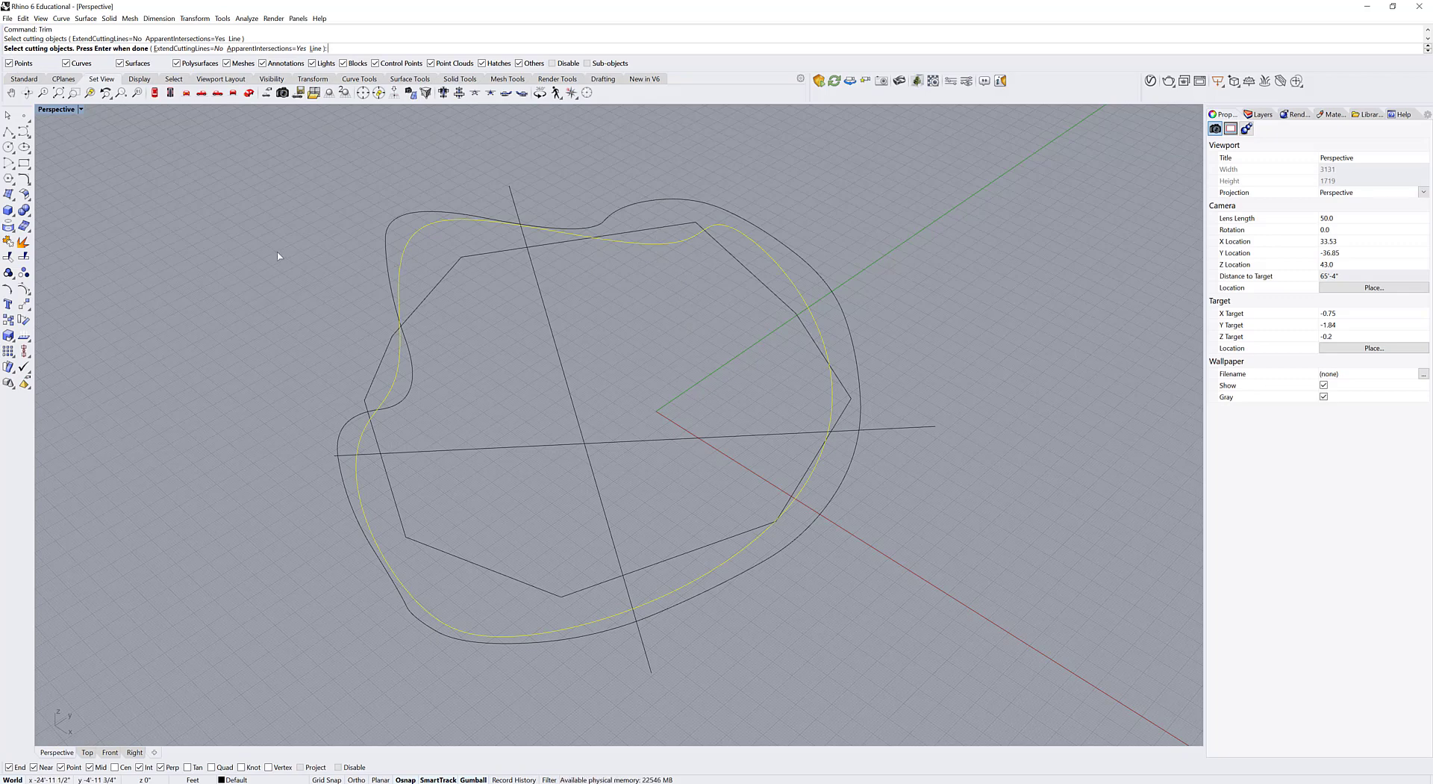
pyautogui.press('Return')
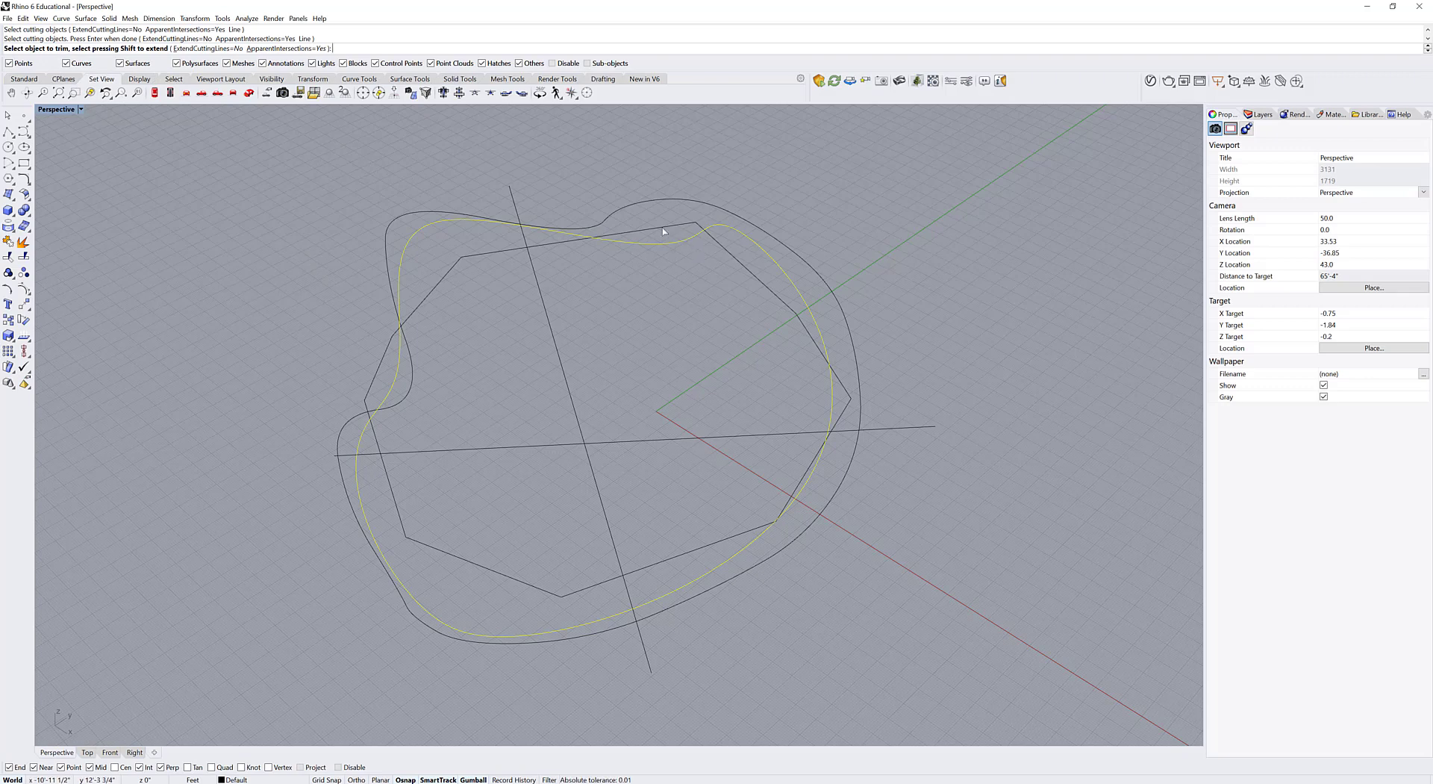
pyautogui.click(610, 237)
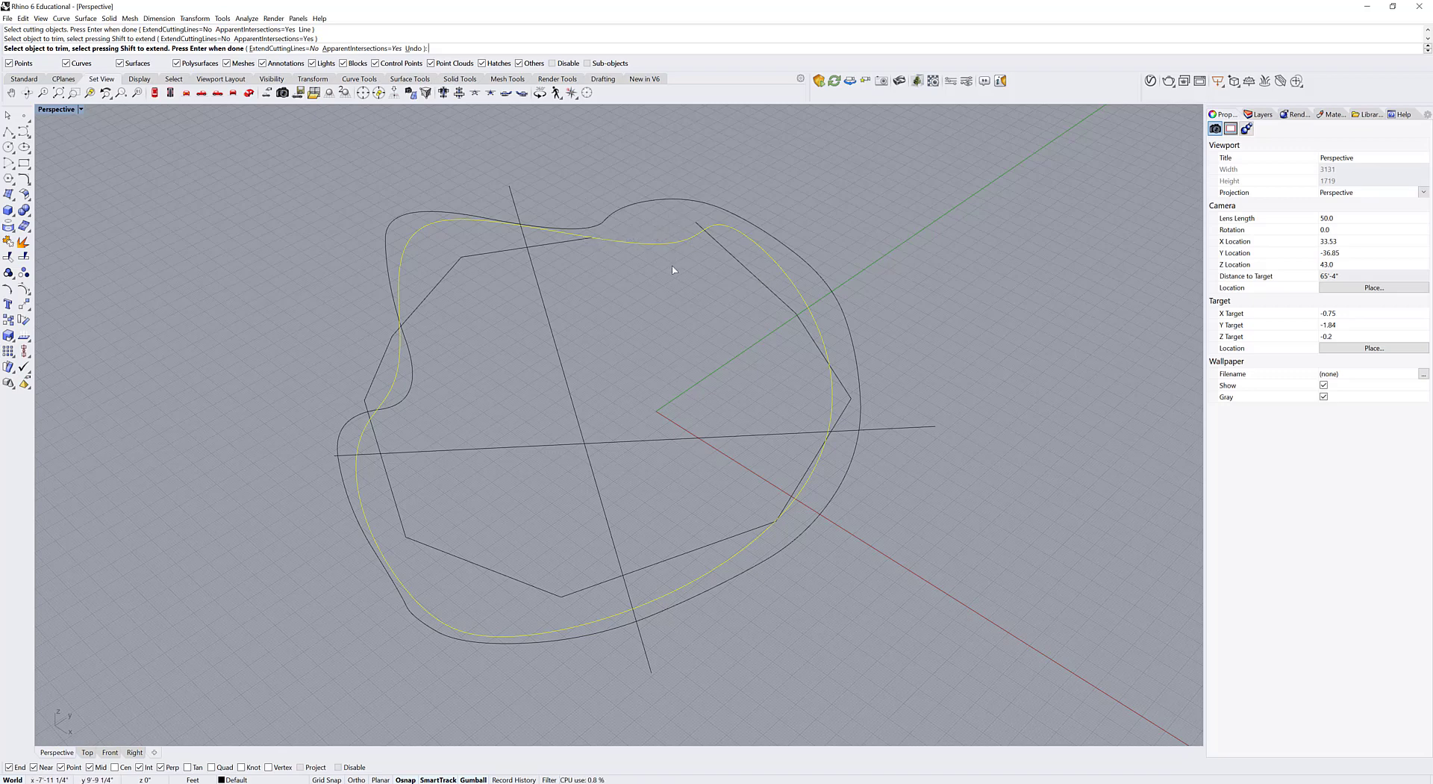
pyautogui.click(812, 339)
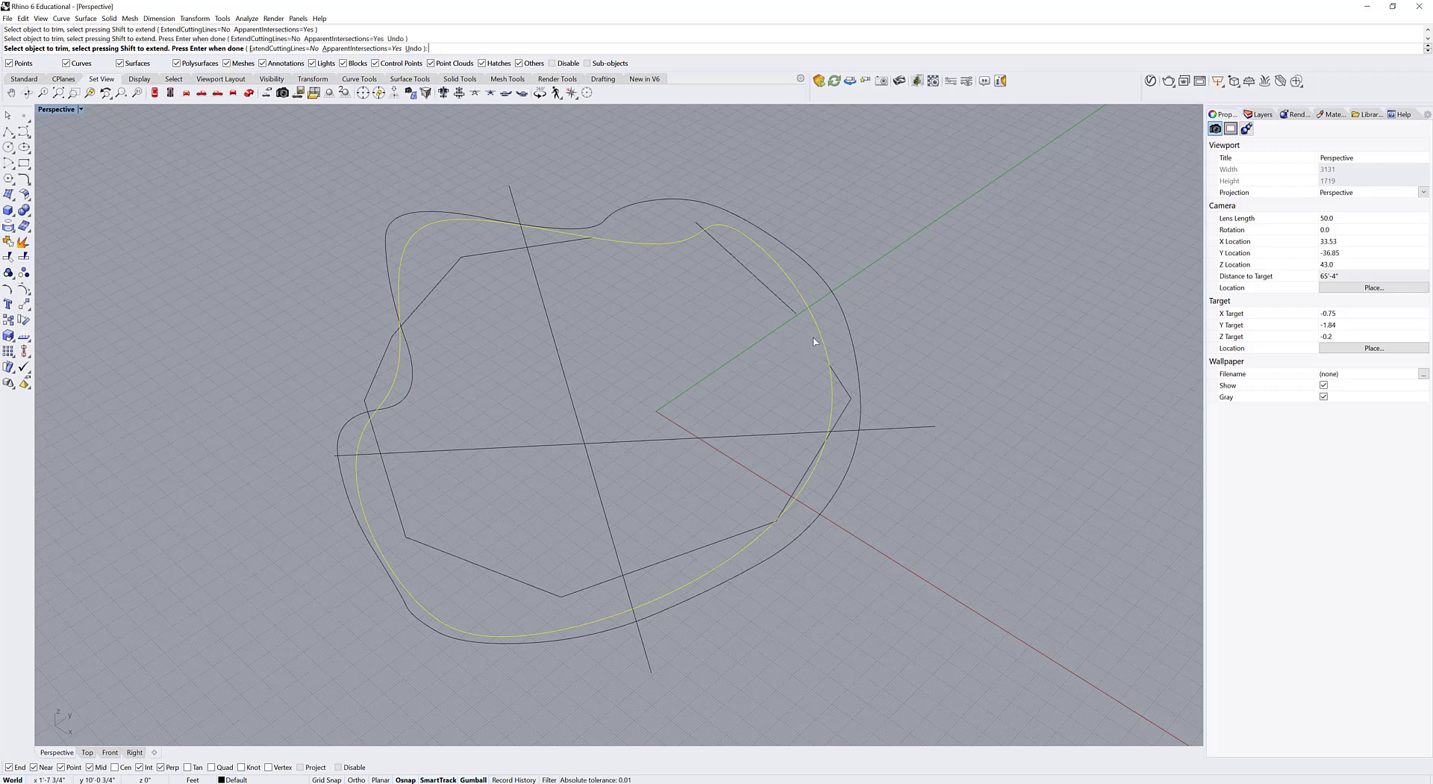
pyautogui.click(811, 469)
pyautogui.scroll(8, 791, 493)
pyautogui.scroll(4, 694, 500)
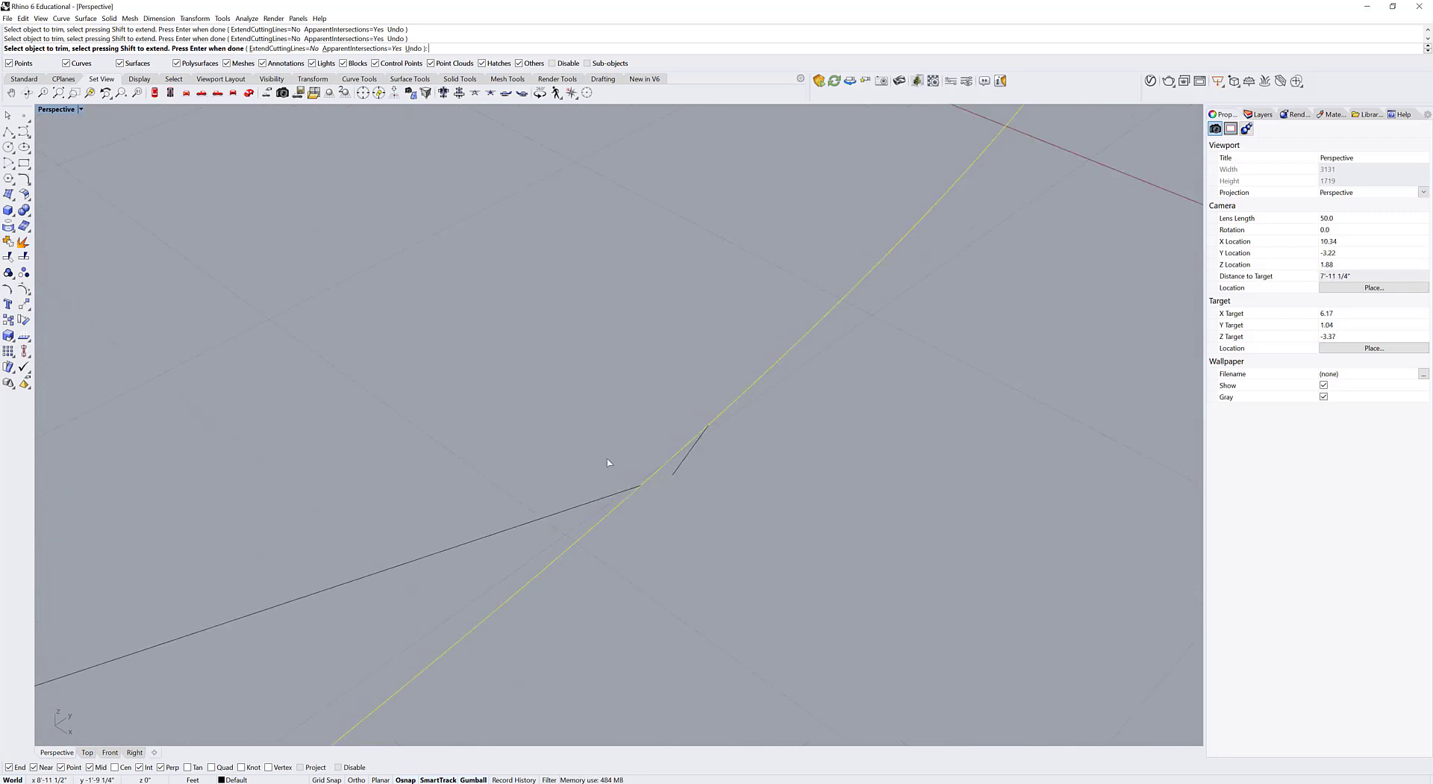
pyautogui.scroll(-8, 435, 369)
pyautogui.scroll(-3, 565, 391)
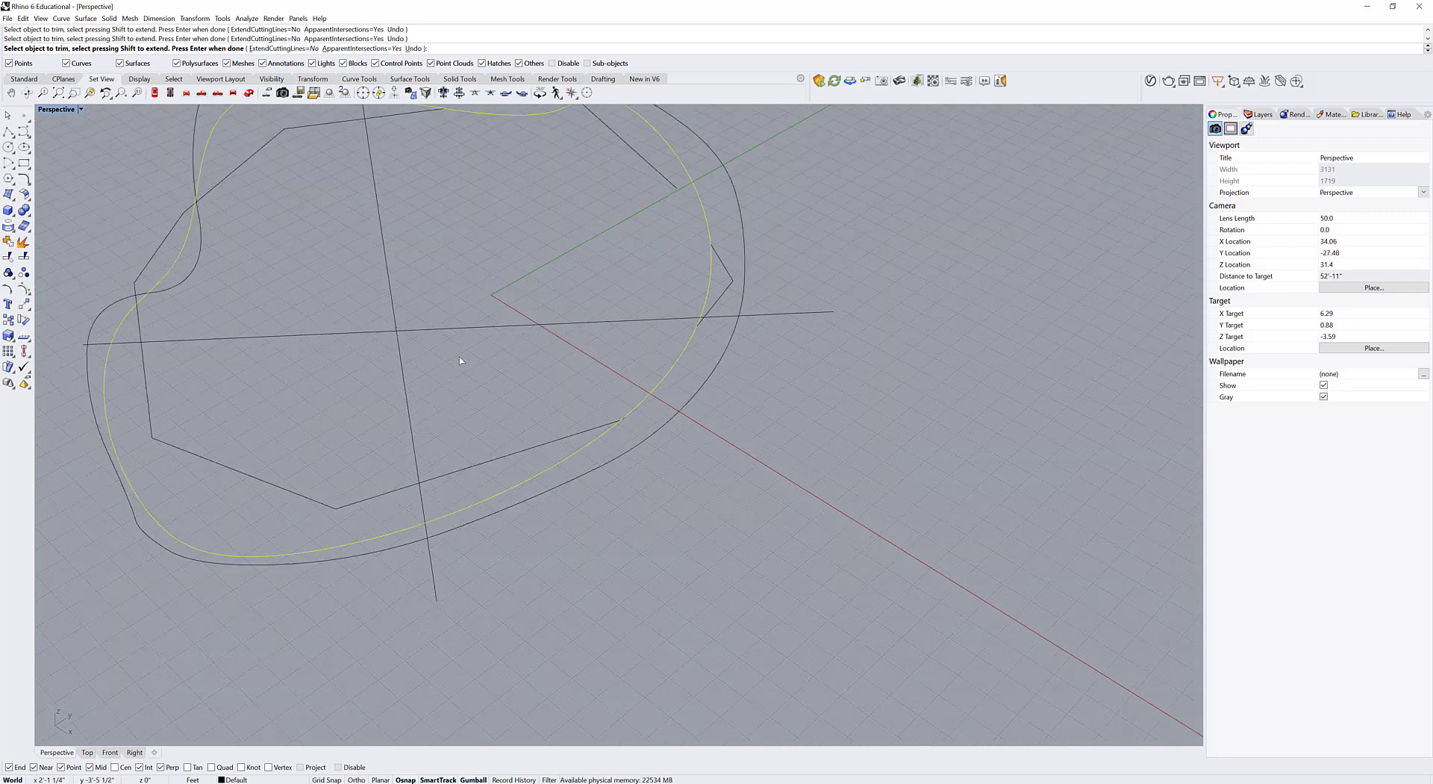
pyautogui.press('Return')
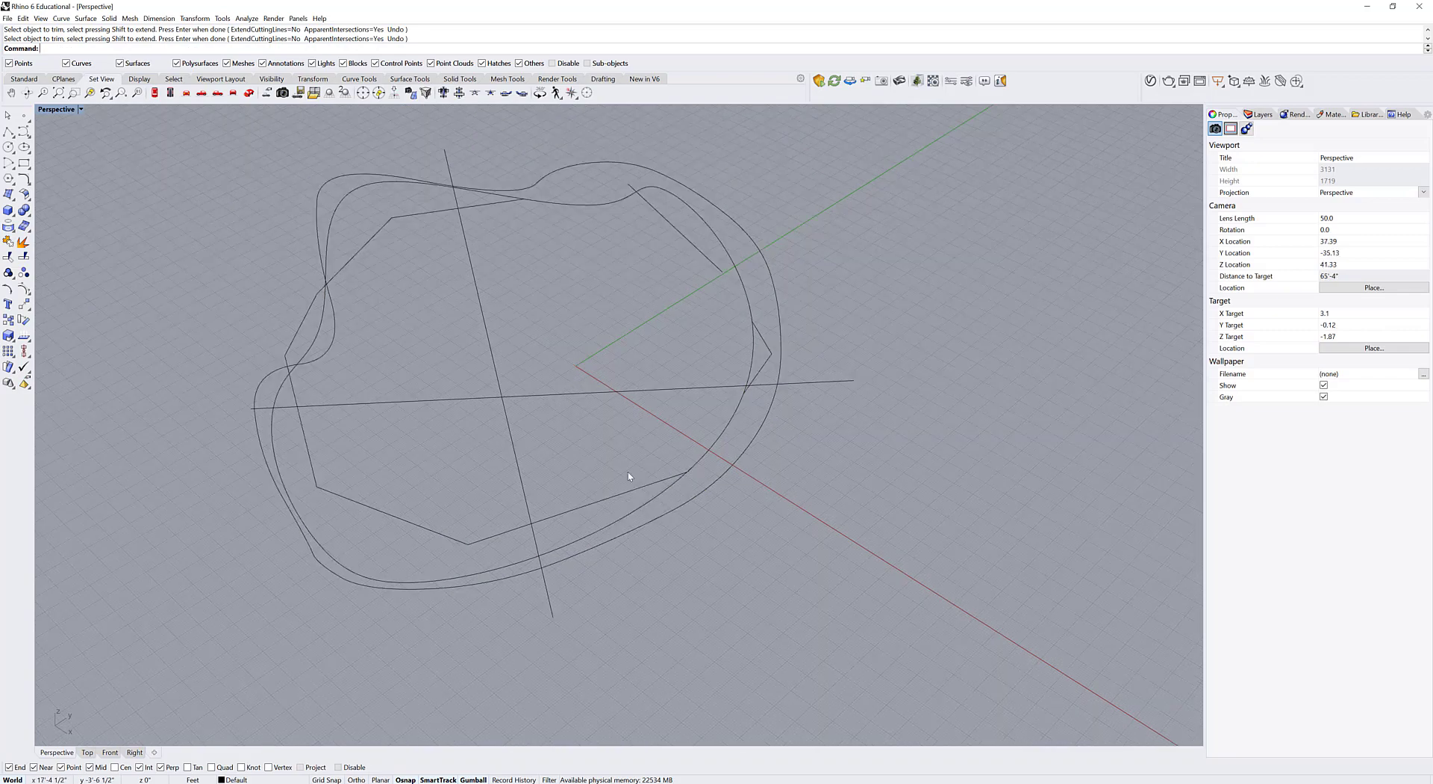
# - Using all curves as cutters, trim off the horizontal line's left end
pyautogui.moveTo(187, 155); pyautogui.dragTo(187, 156)
pyautogui.press('Return')
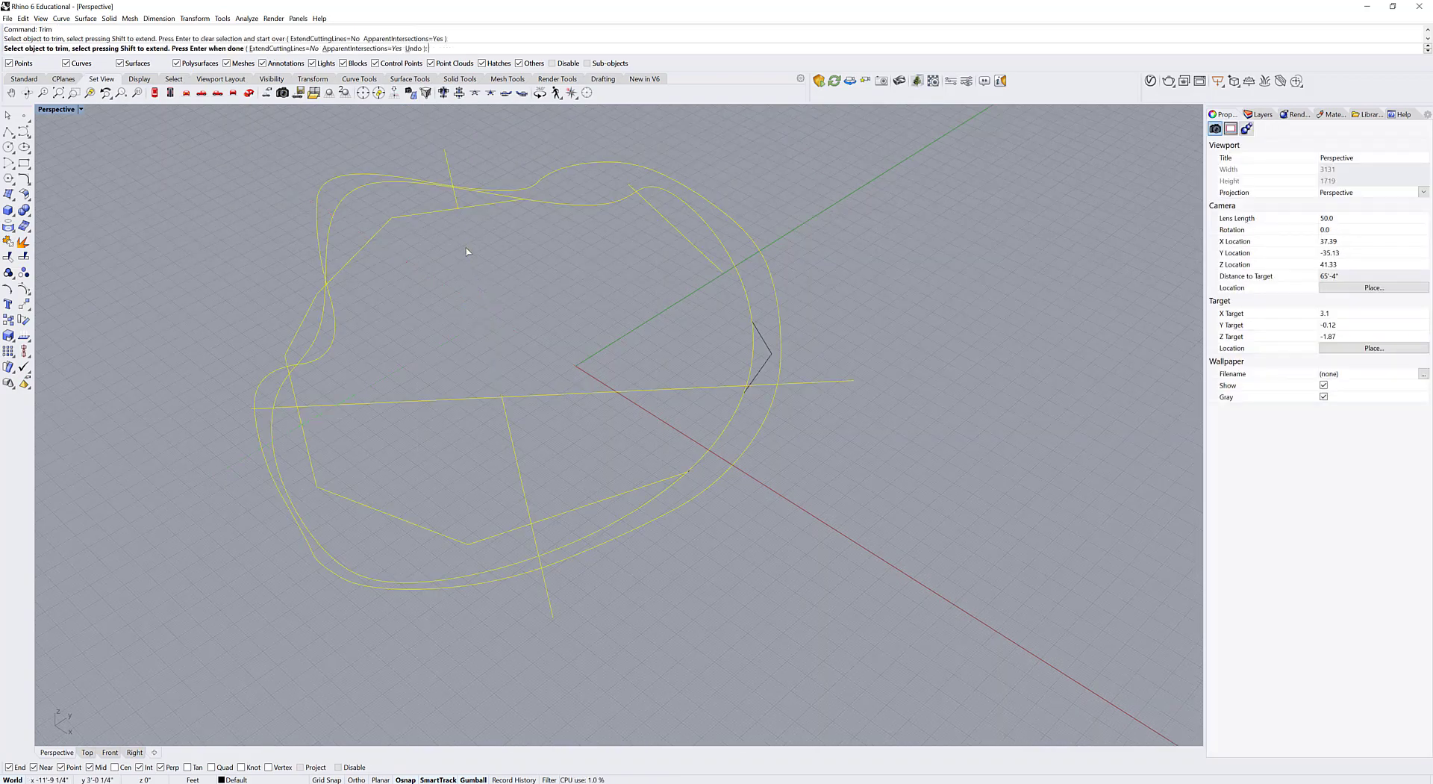
pyautogui.click(280, 406)
pyautogui.click(263, 407)
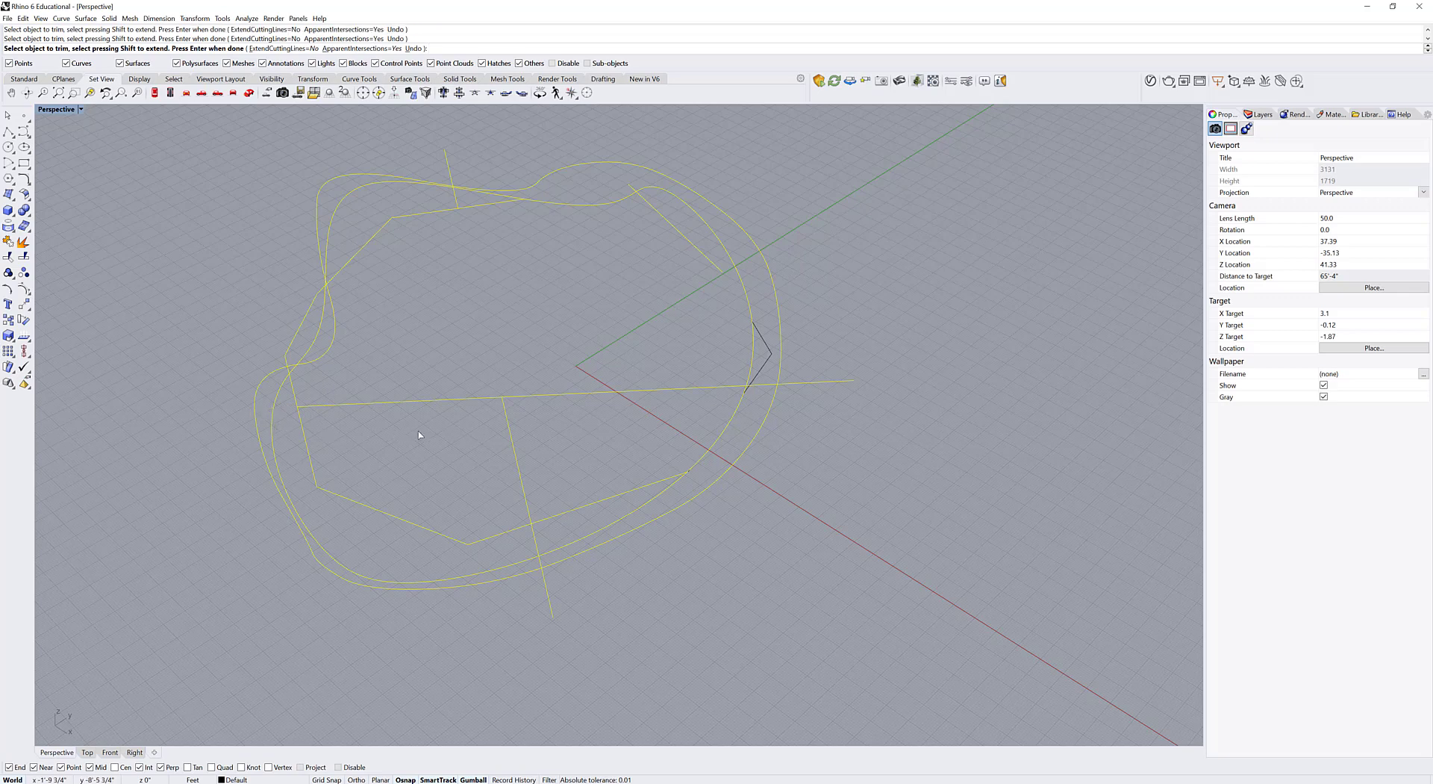
pyautogui.press('Return')
pyautogui.scroll(-2, 418, 435)
pyautogui.moveTo(419, 433); pyautogui.dragTo(482, 427, button='right')
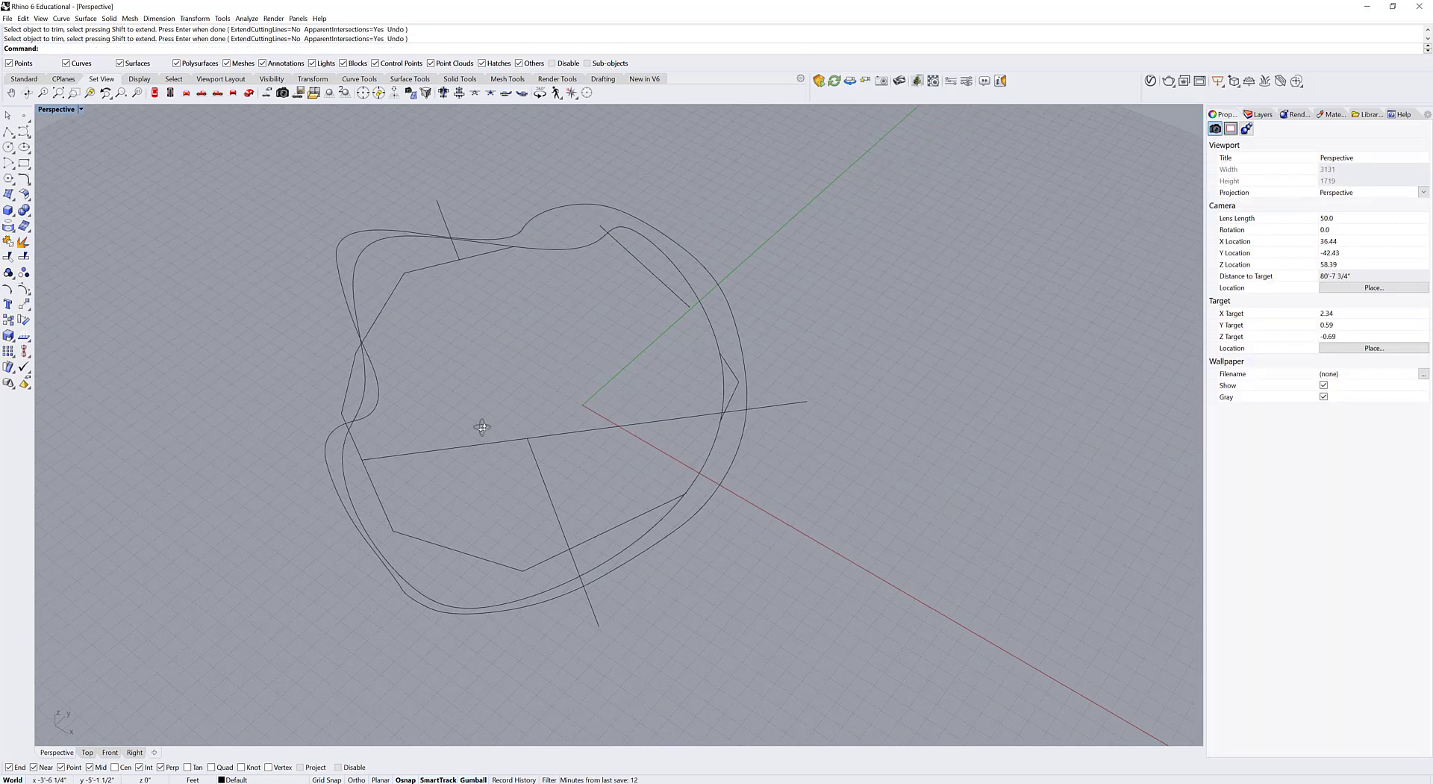
pyautogui.write('Fillet')
pyautogui.press('Return')
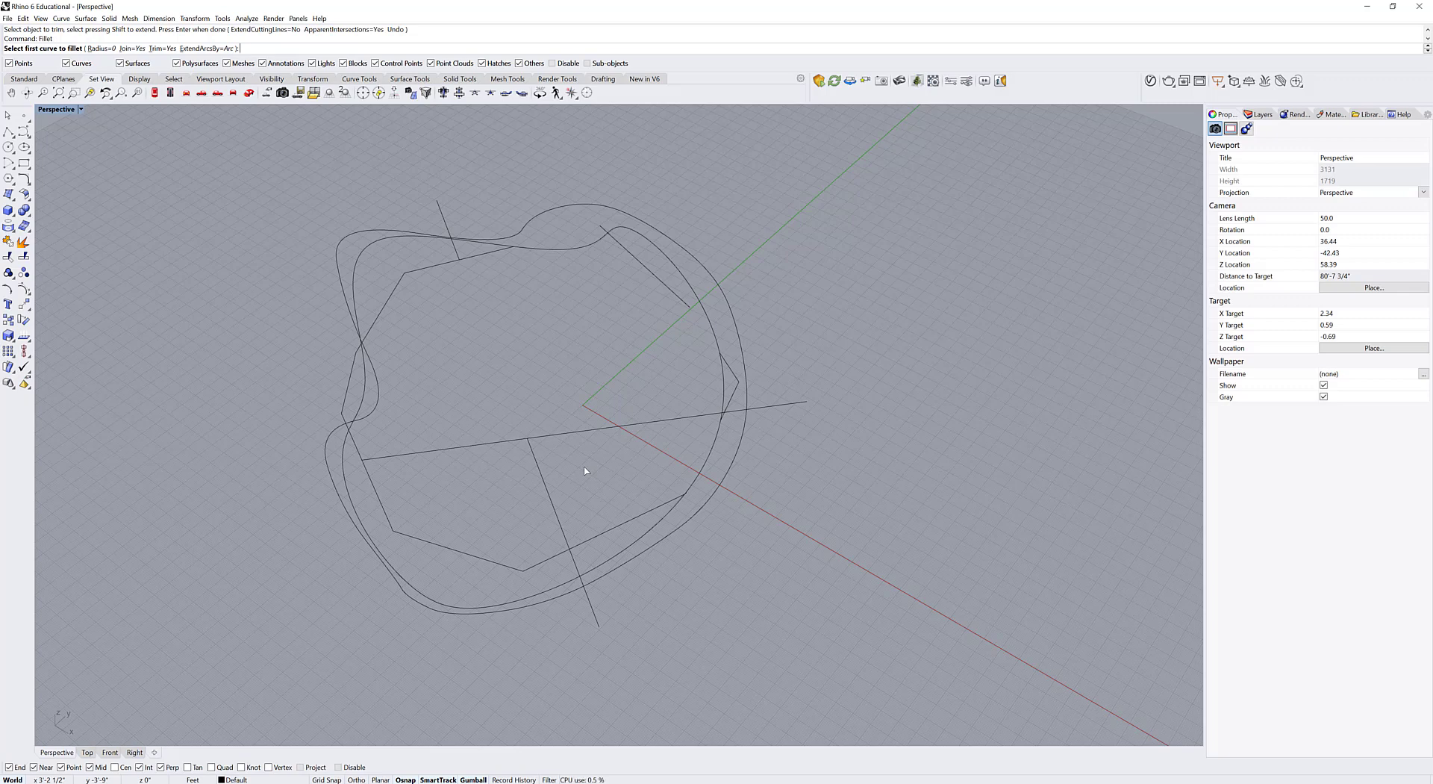
pyautogui.click(557, 431)
pyautogui.click(463, 259)
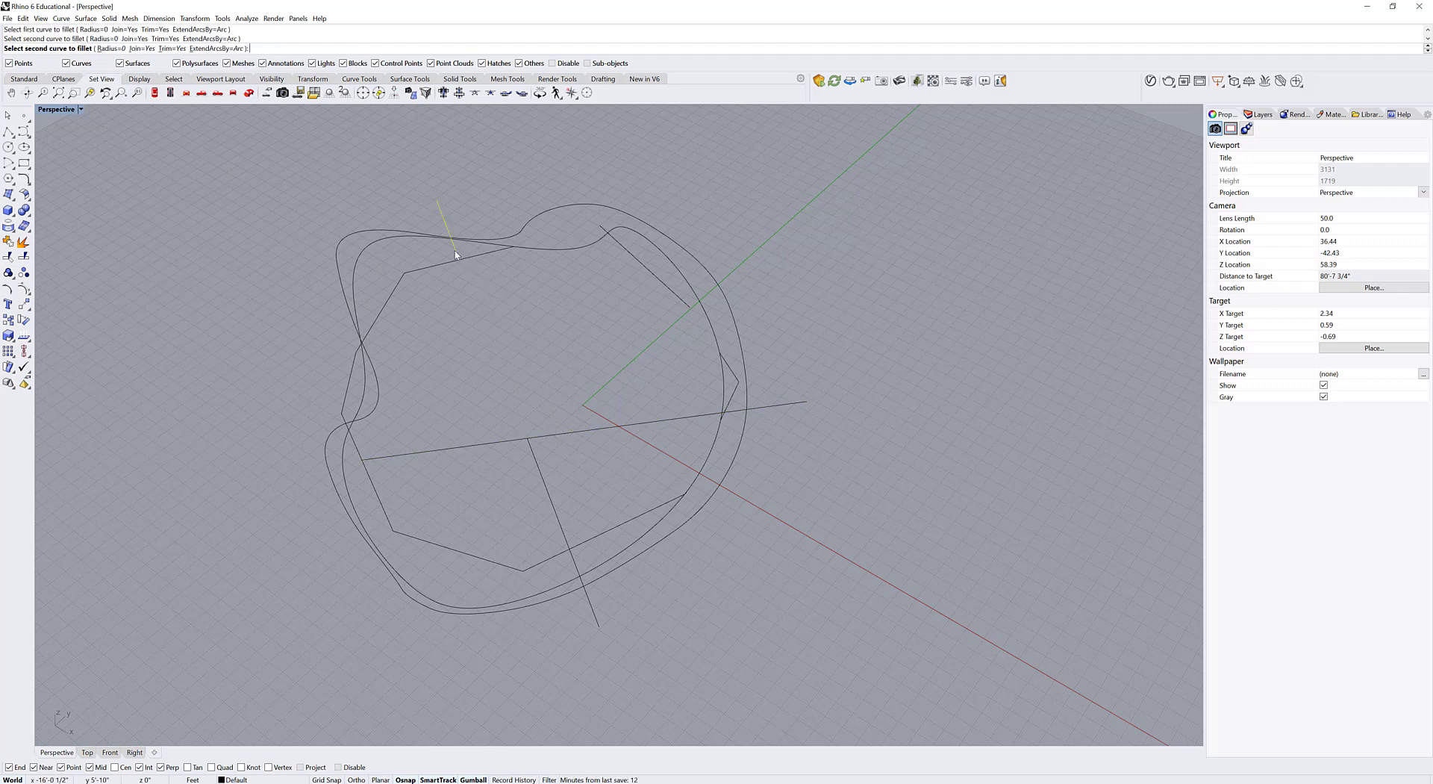
pyautogui.click(512, 393)
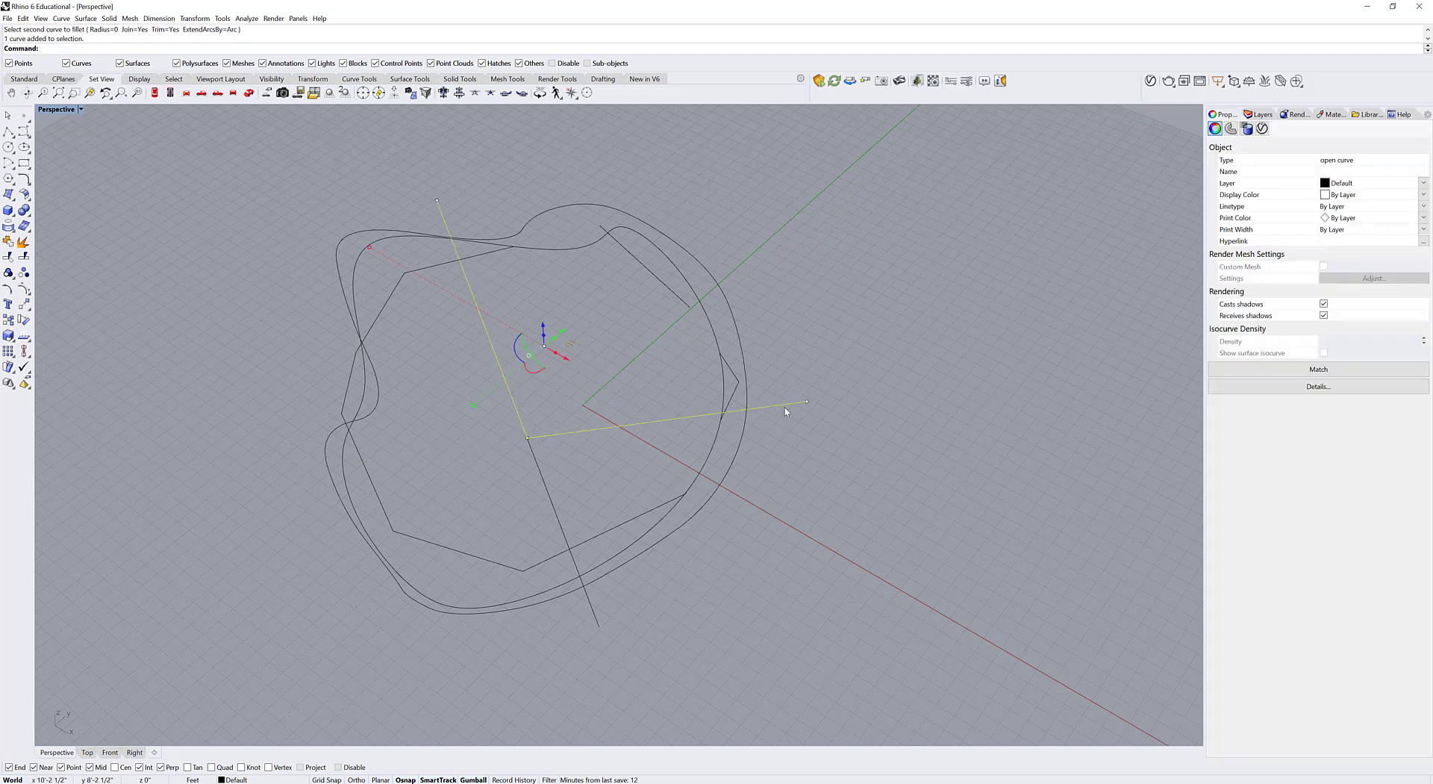
pyautogui.scroll(5, 536, 439)
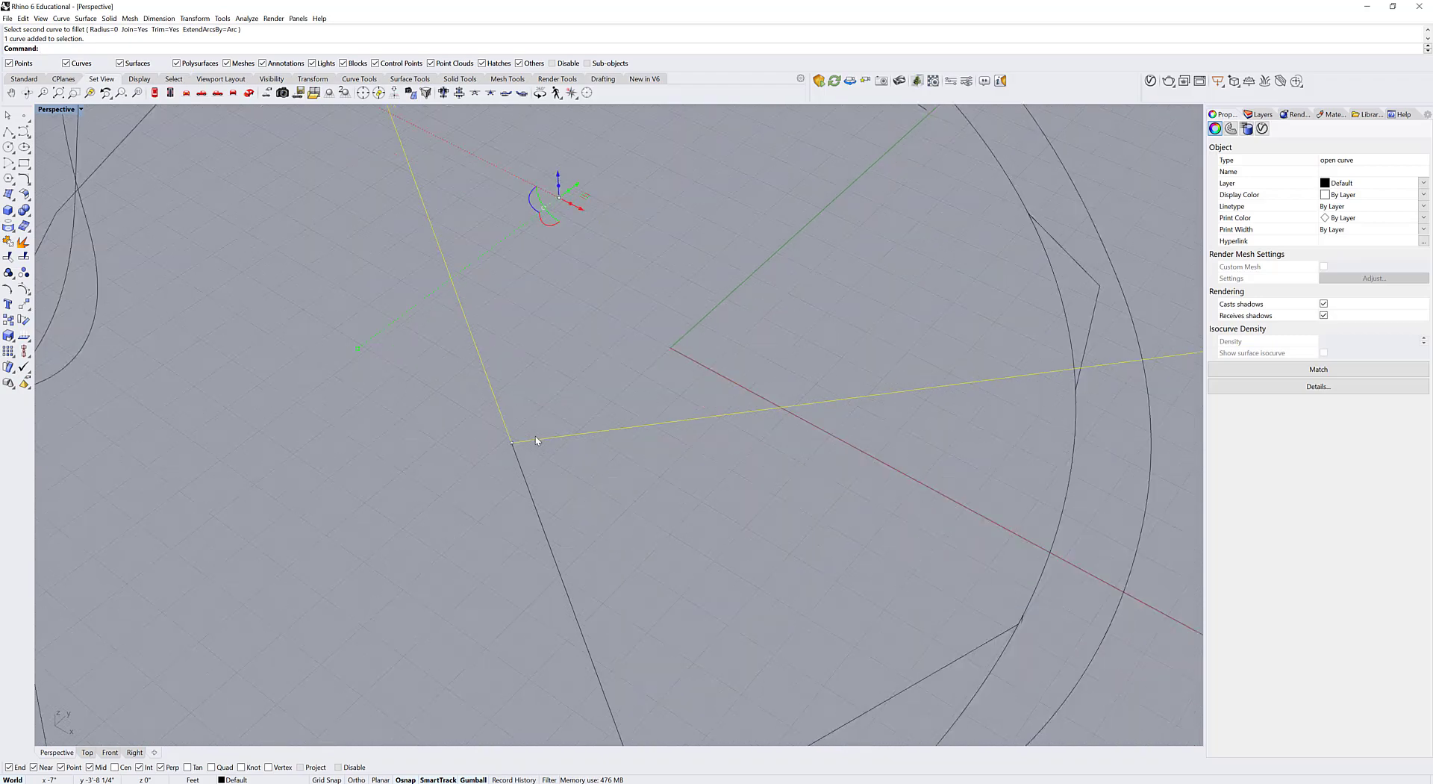
pyautogui.scroll(-3, 489, 460)
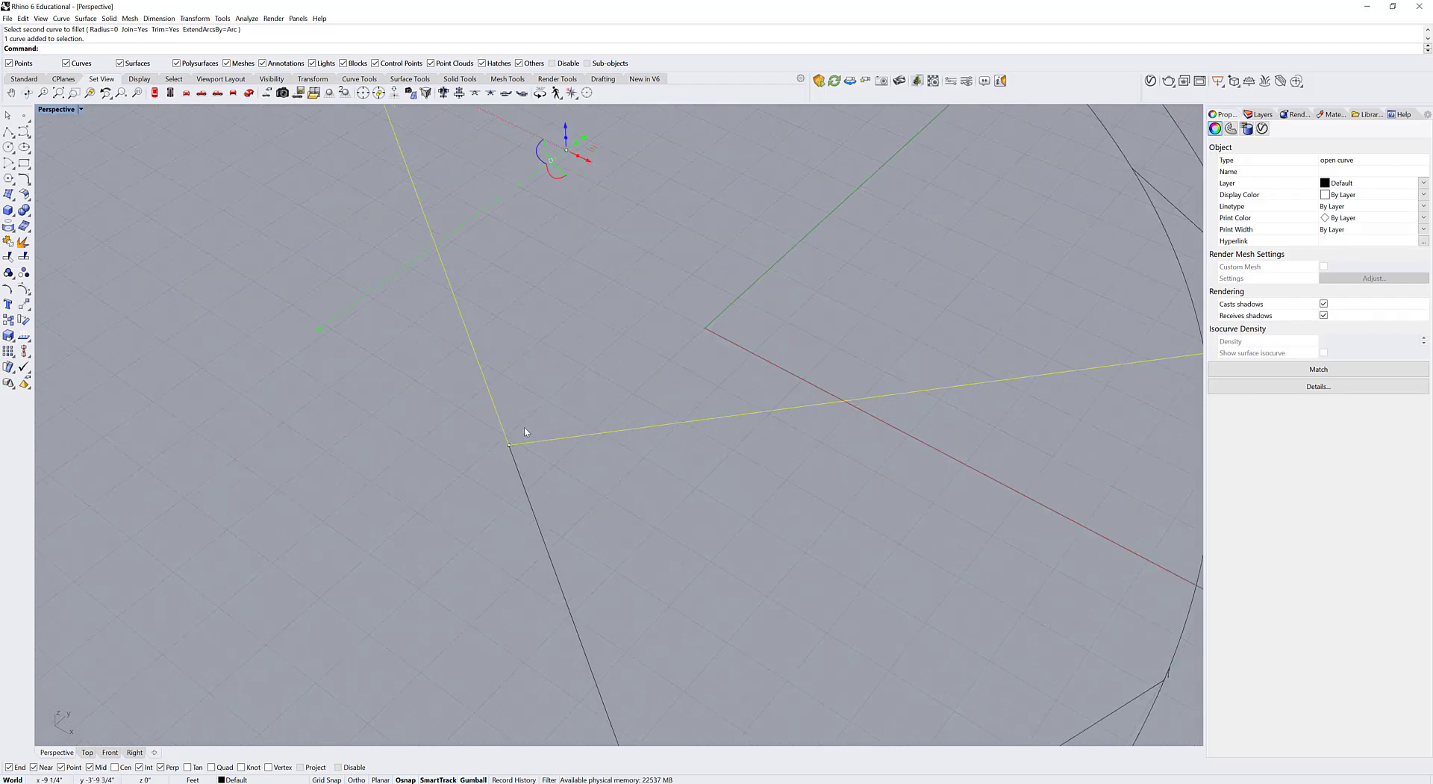
pyautogui.click(523, 441)
pyautogui.hotkey('ctrl', 'z')
pyautogui.scroll(1, 532, 403)
pyautogui.scroll(-5, 532, 403)
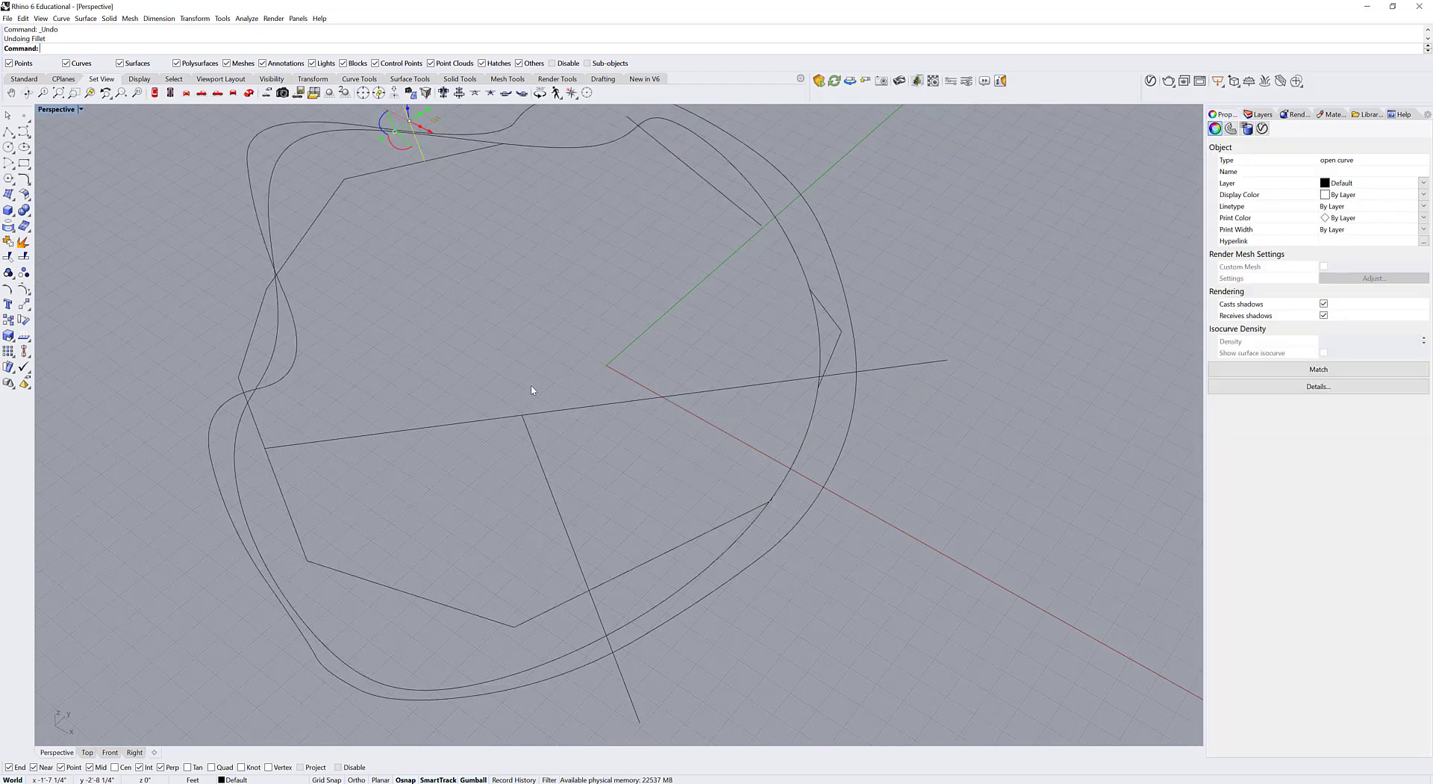
pyautogui.press('Escape')
pyautogui.press('Return')
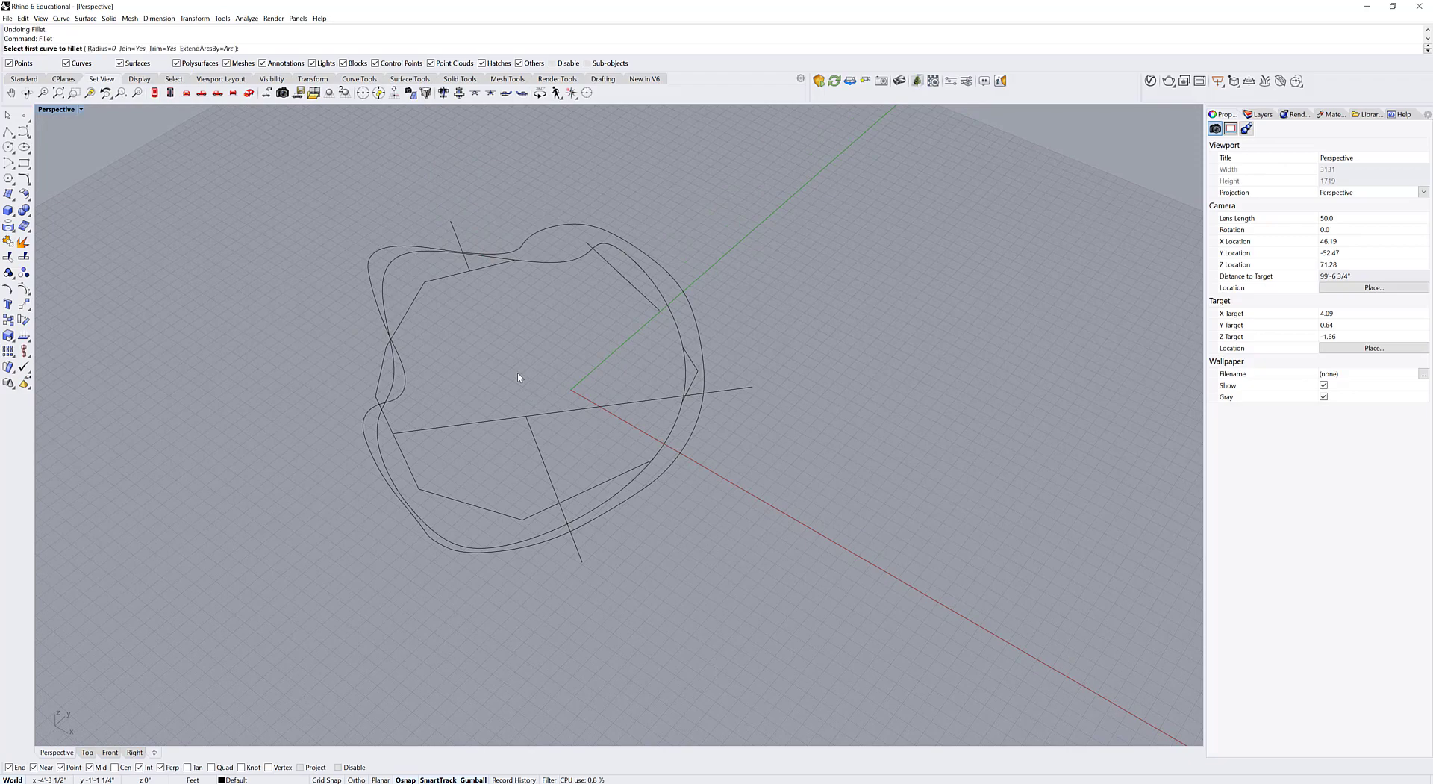
pyautogui.write('2')
pyautogui.press('Return')
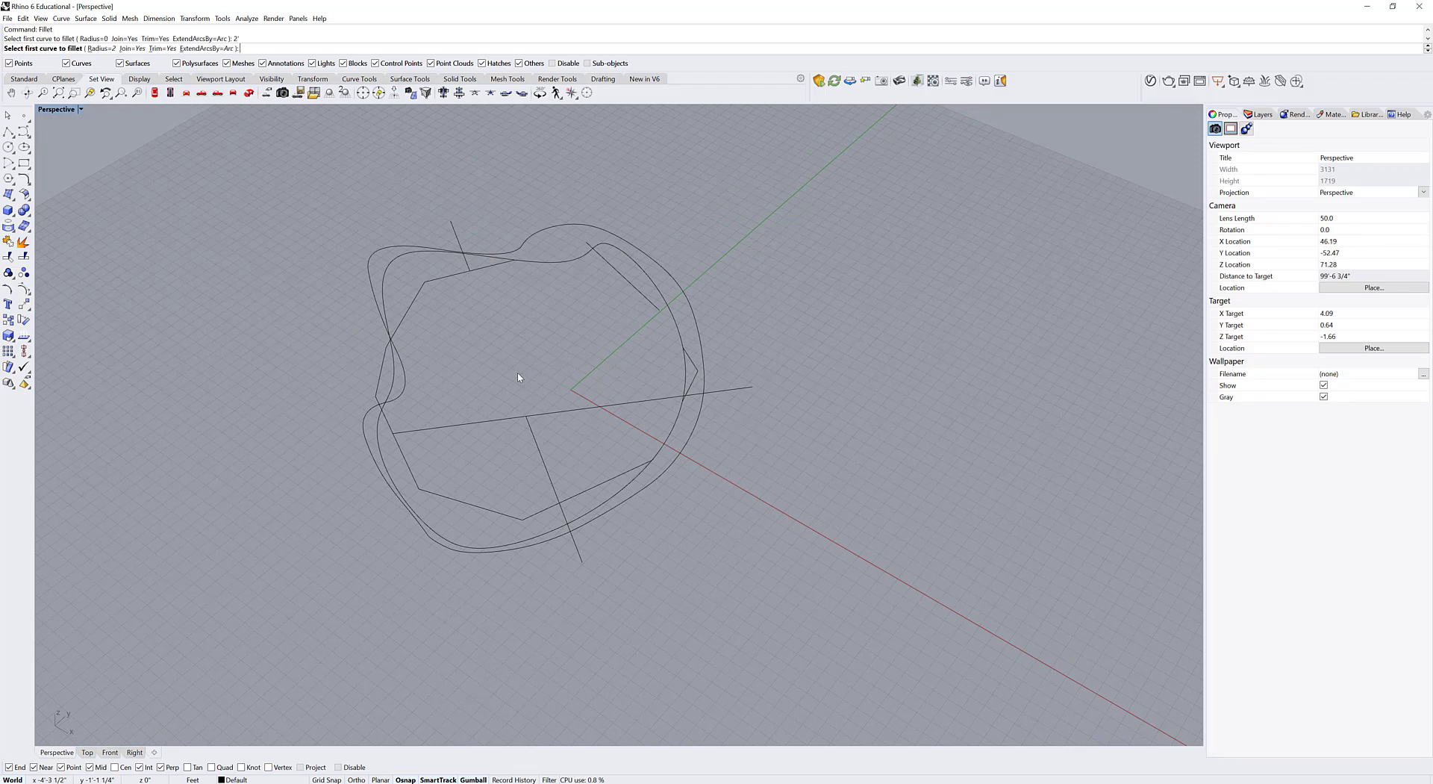
pyautogui.click(571, 411)
pyautogui.click(466, 260)
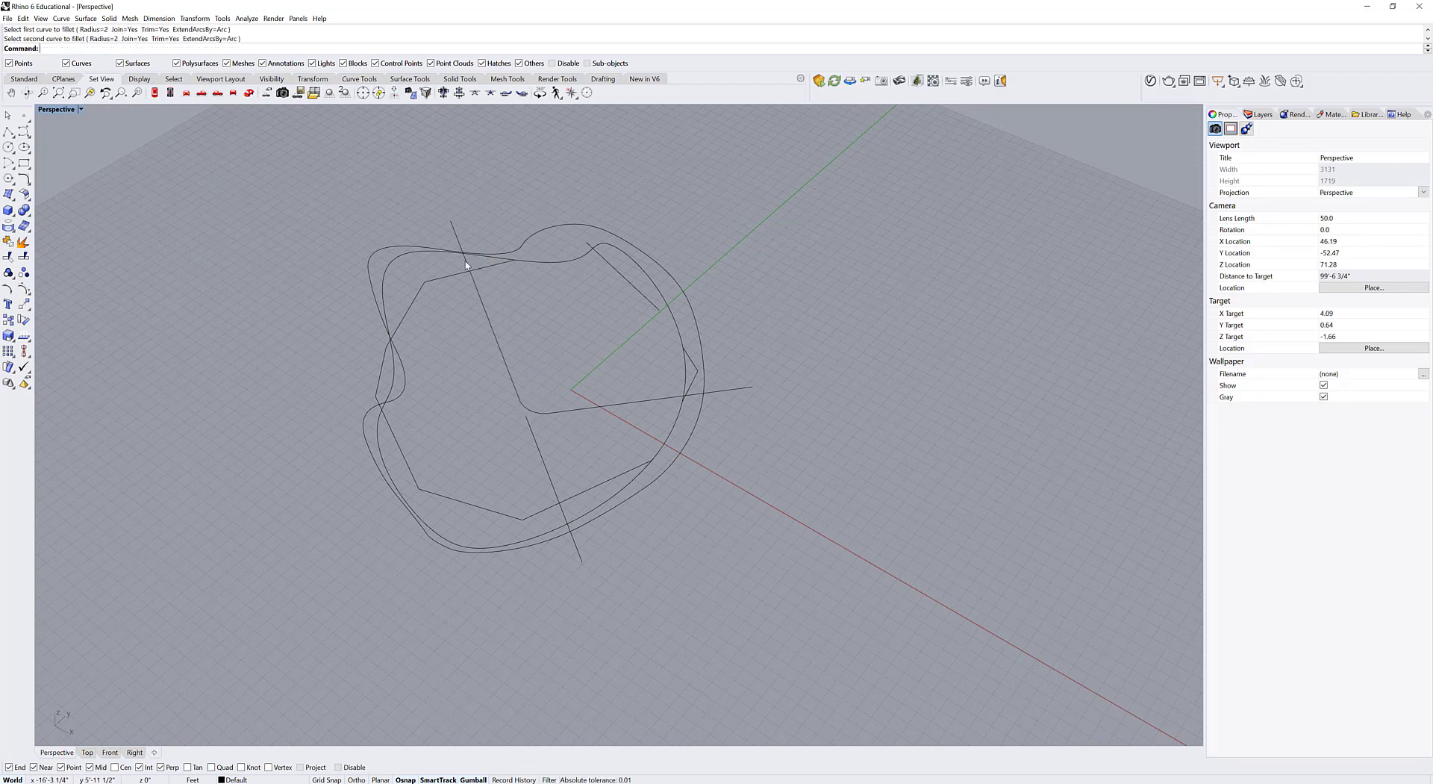
pyautogui.scroll(5, 563, 409)
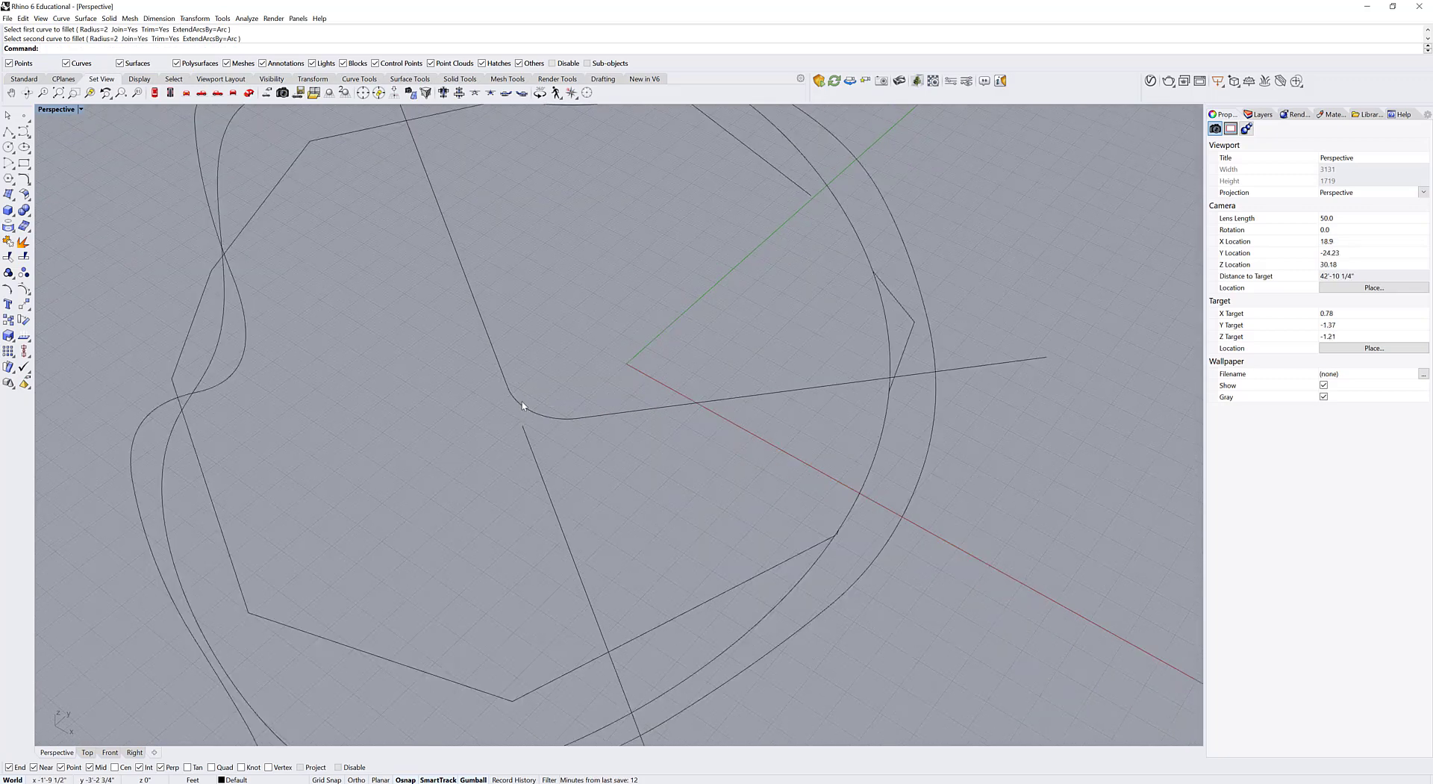
pyautogui.scroll(-5, 518, 403)
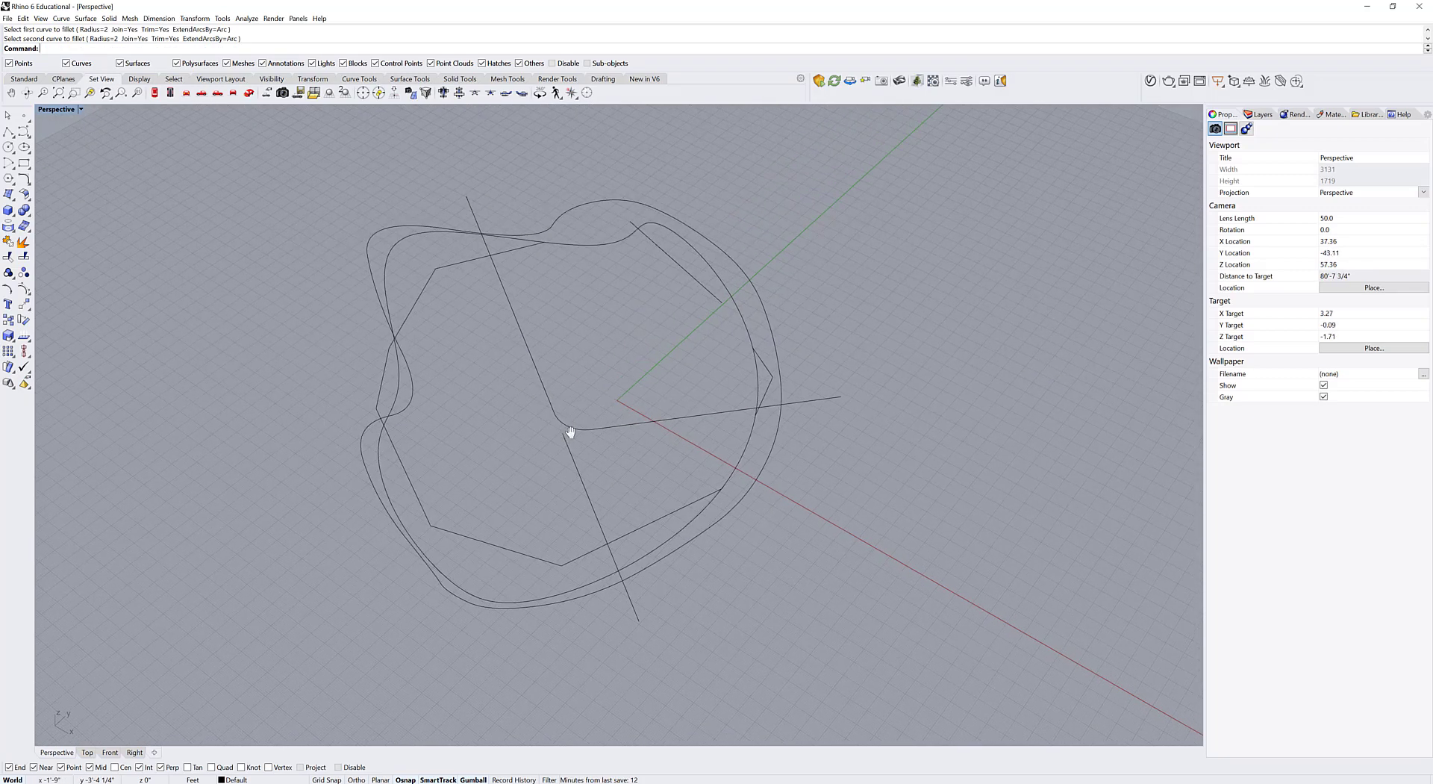
pyautogui.hotkey('ctrl', 'z')
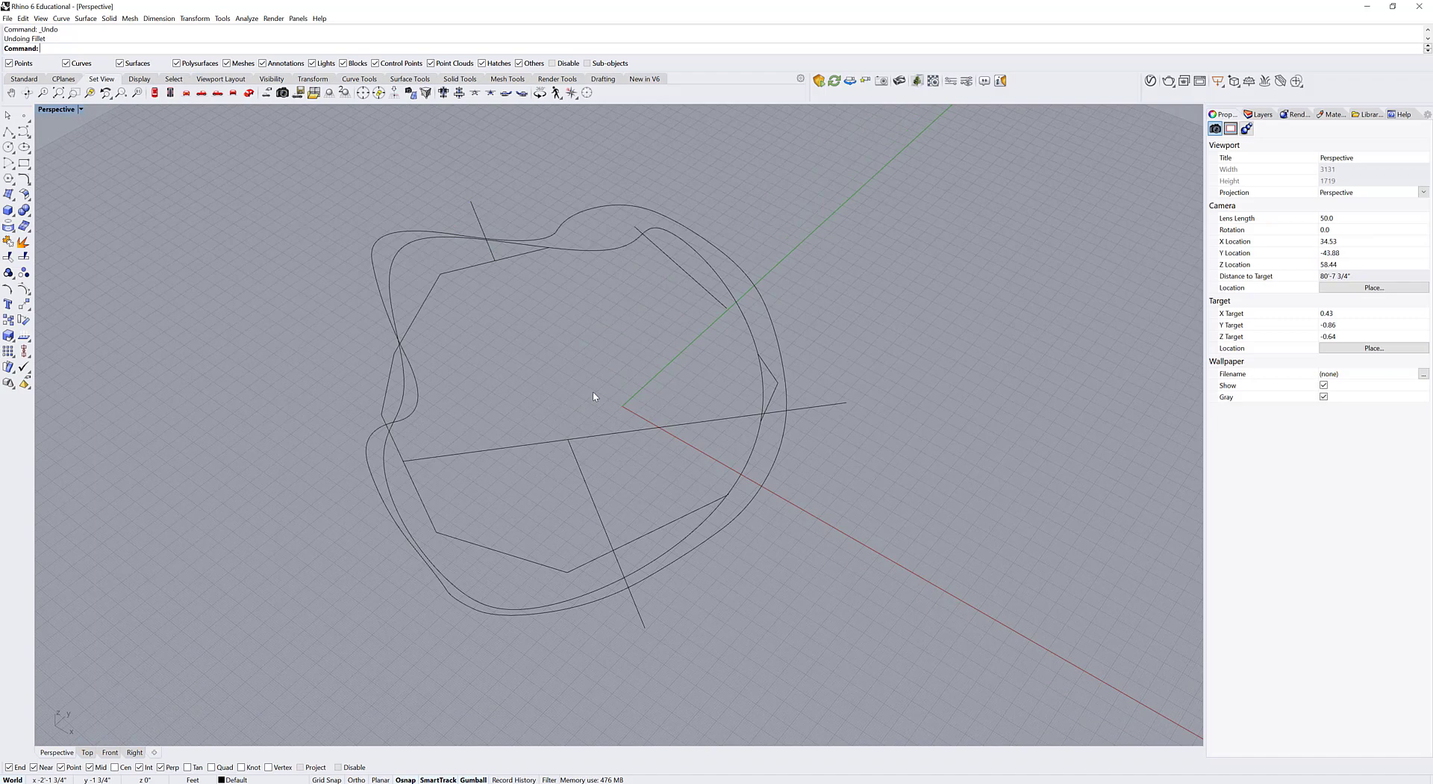
# - Extend the short upper diagonal line to the horizontal line, then select its pieces
pyautogui.write('Extend')
pyautogui.press('Return')
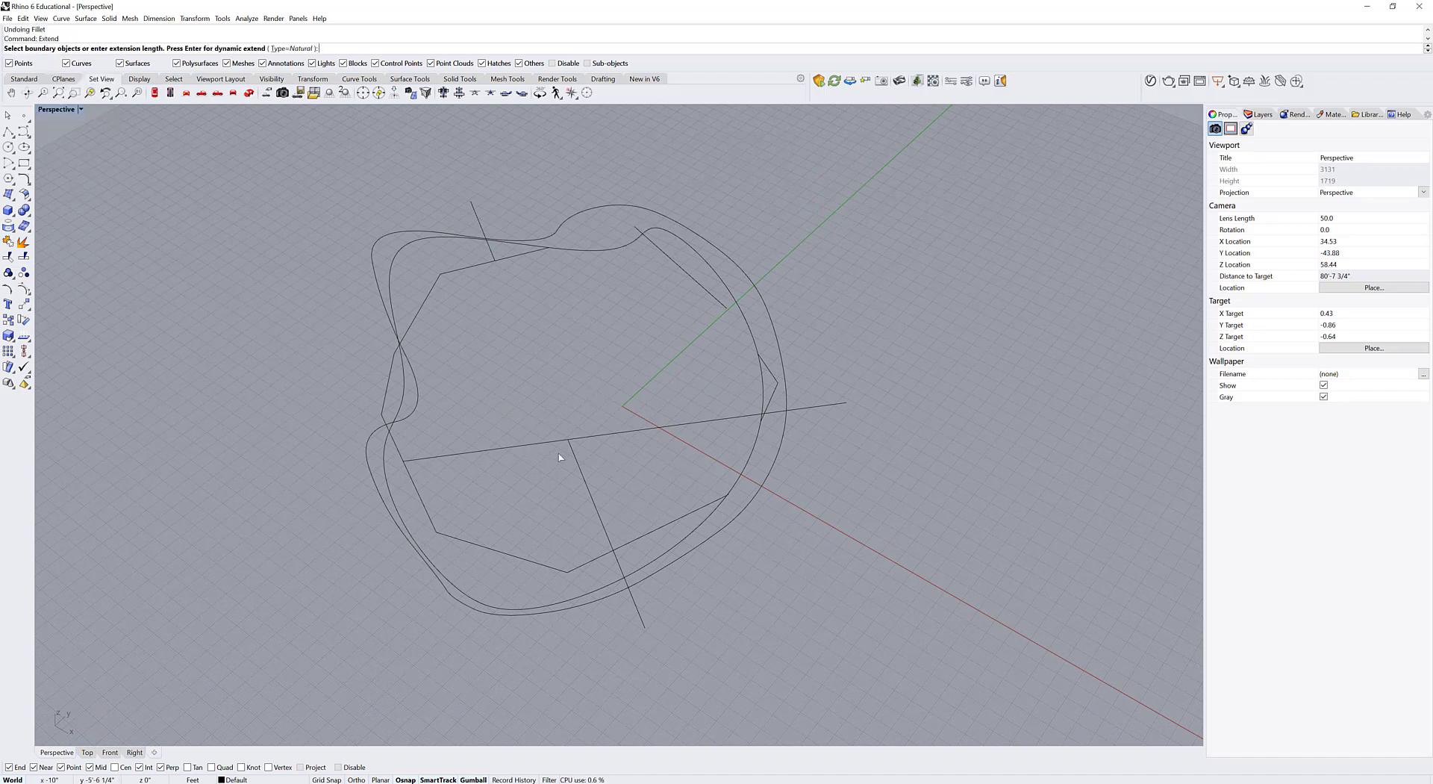
pyautogui.click(596, 439)
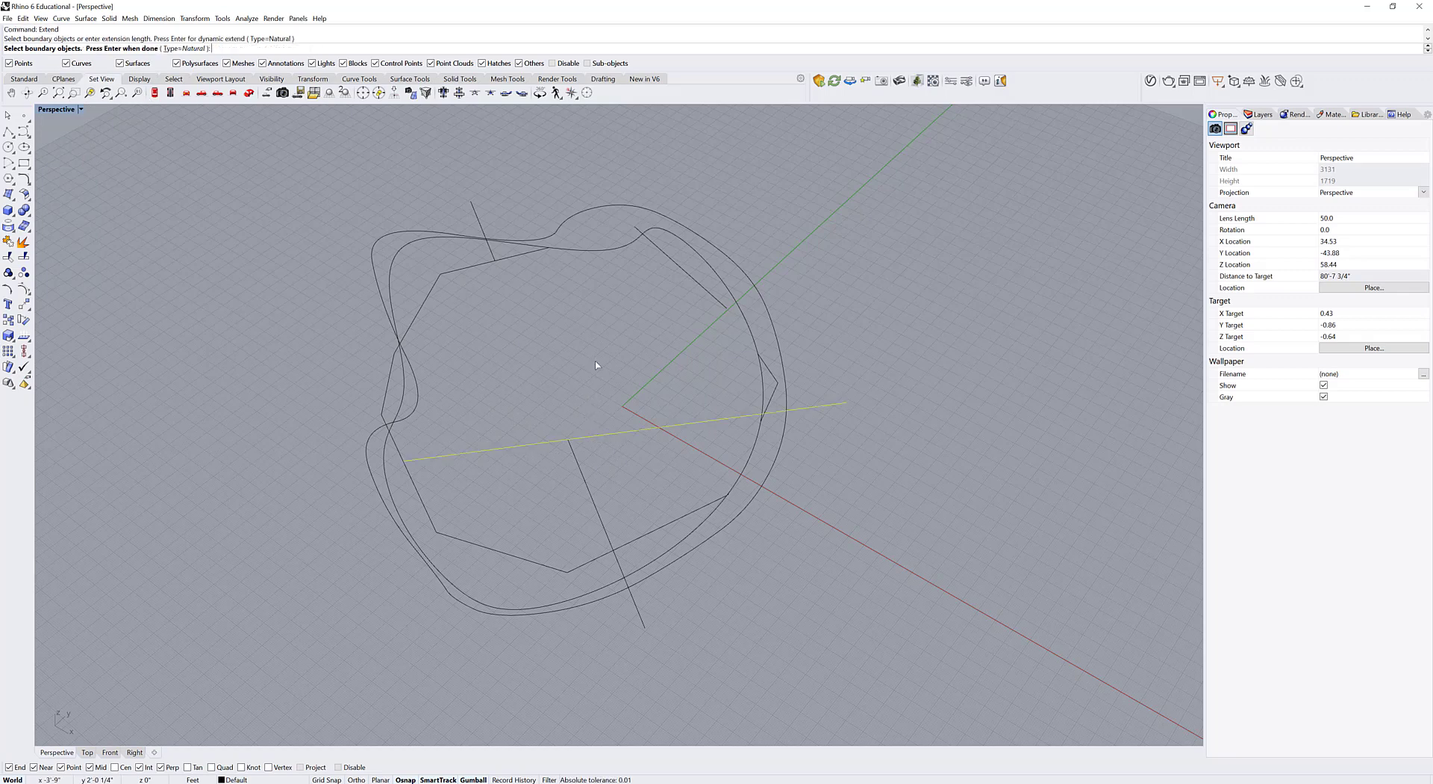
pyautogui.press('Return')
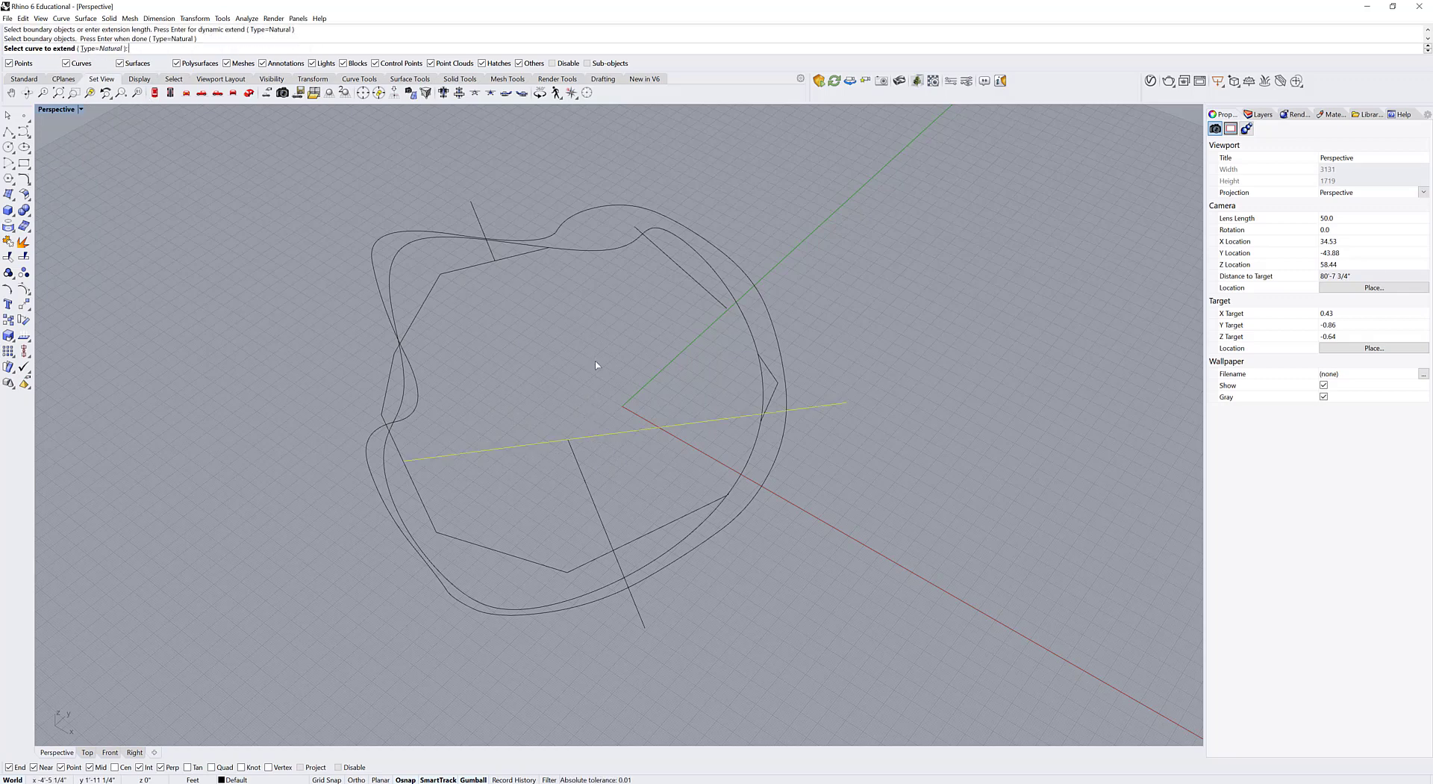
pyautogui.click(491, 252)
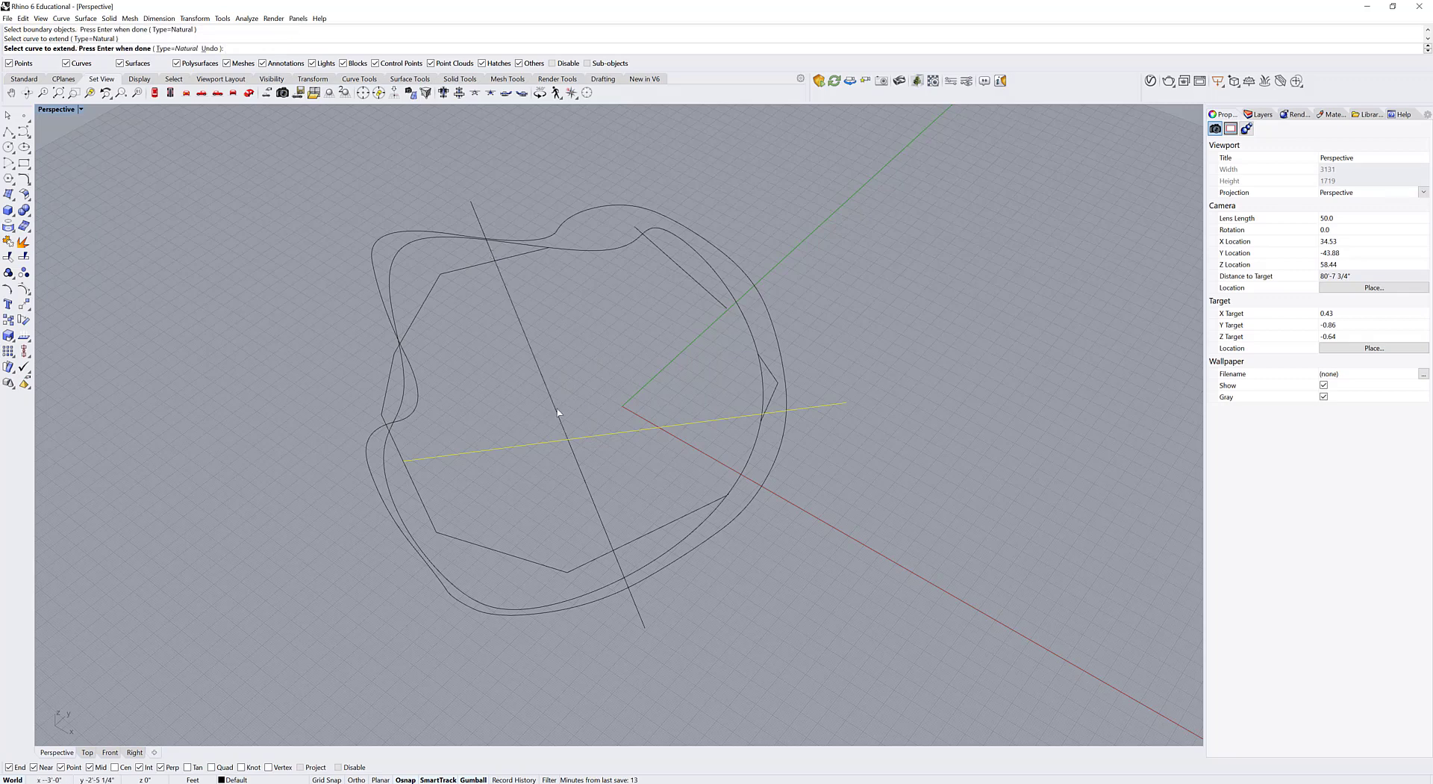
pyautogui.press('Return')
pyautogui.click(582, 453)
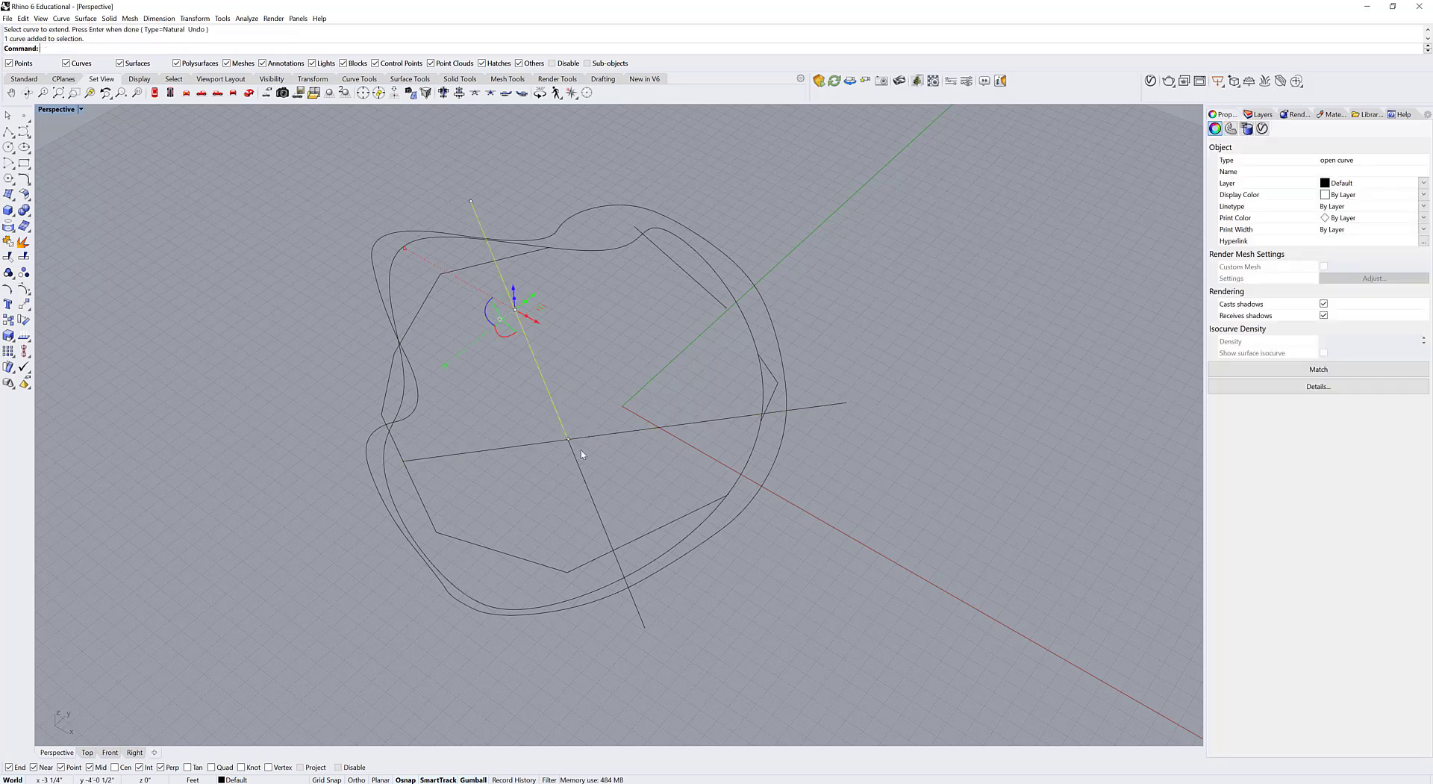
pyautogui.click(584, 477)
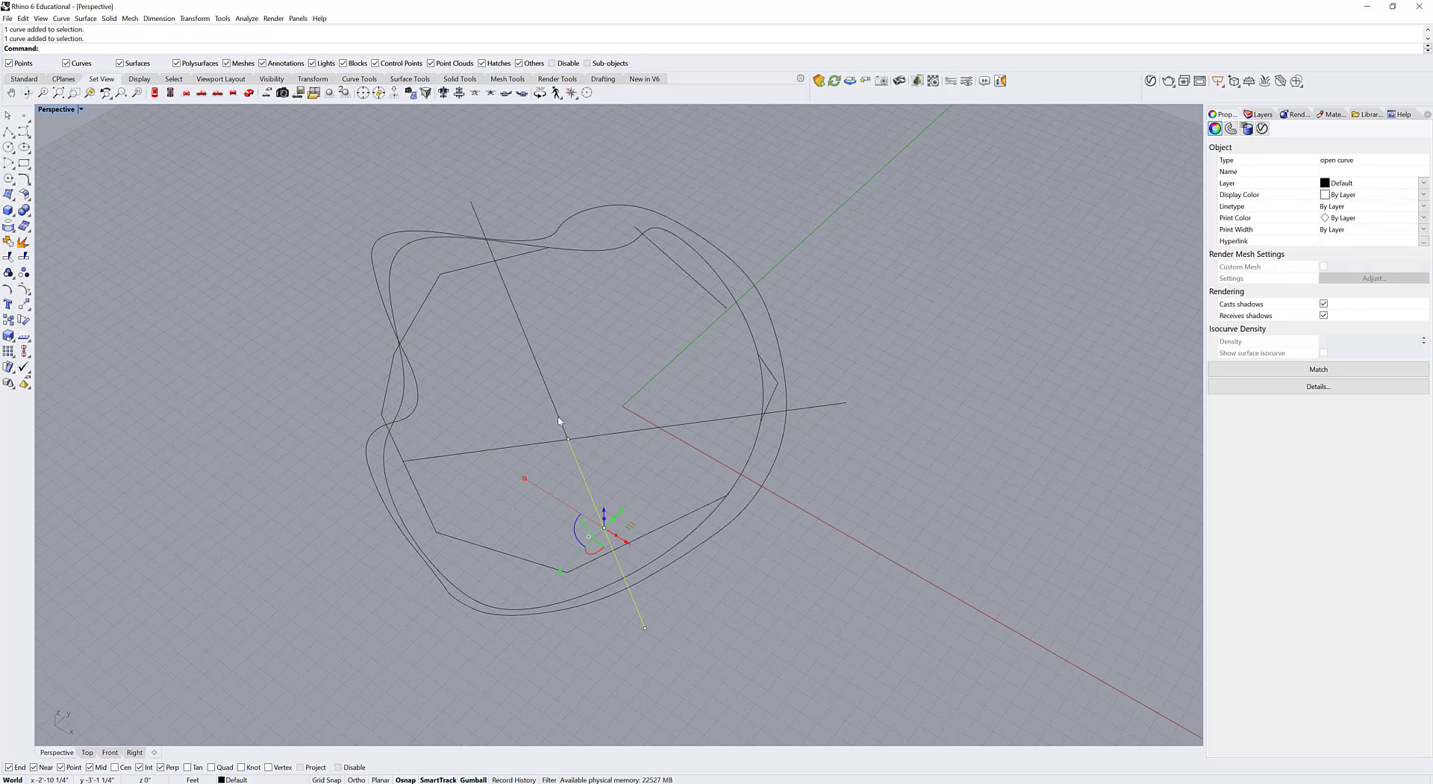
pyautogui.click(545, 391)
pyautogui.click(586, 403)
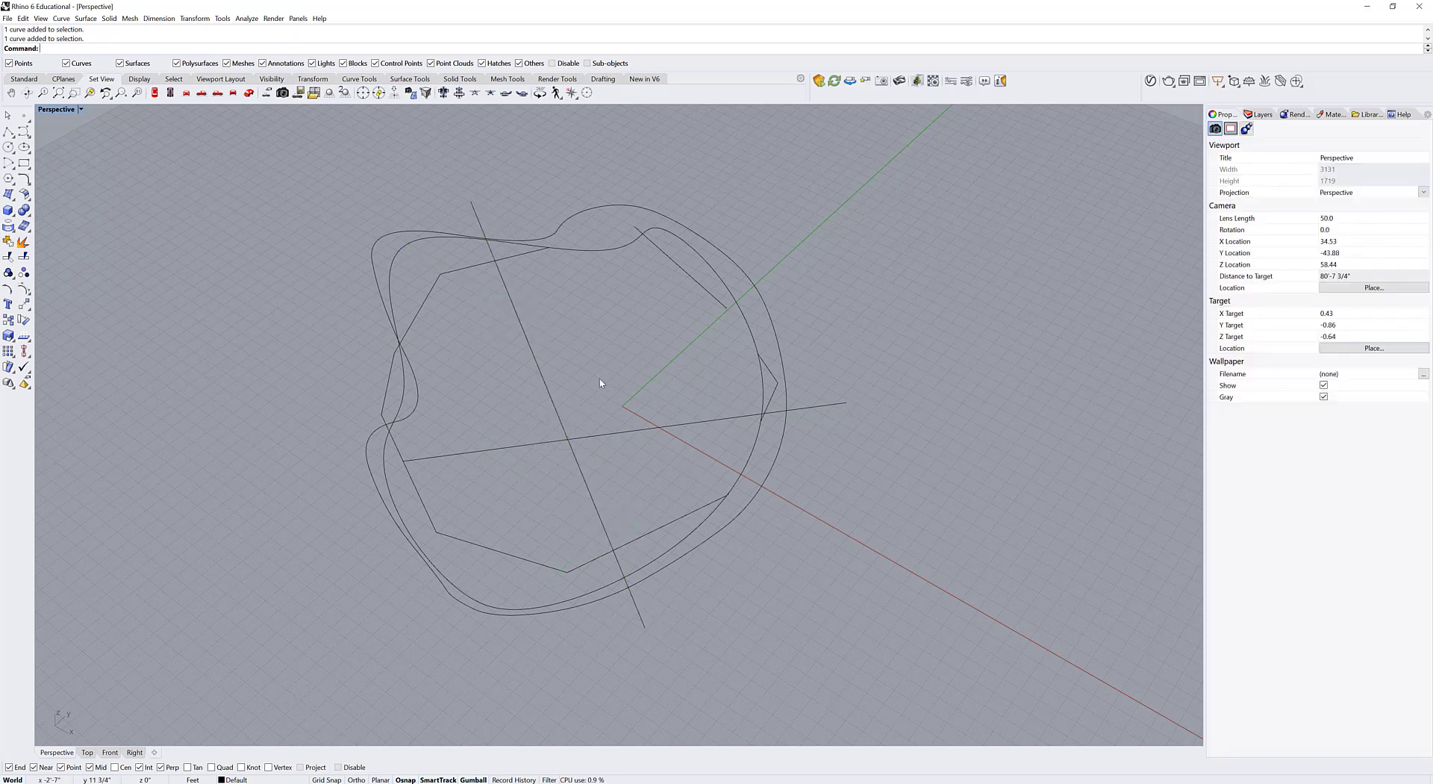
pyautogui.moveTo(598, 383)
pyautogui.mouseDown(button='right')
pyautogui.moveTo(608, 416)
pyautogui.moveTo(646, 410)
pyautogui.moveTo(605, 406)
pyautogui.mouseUp(button='right')
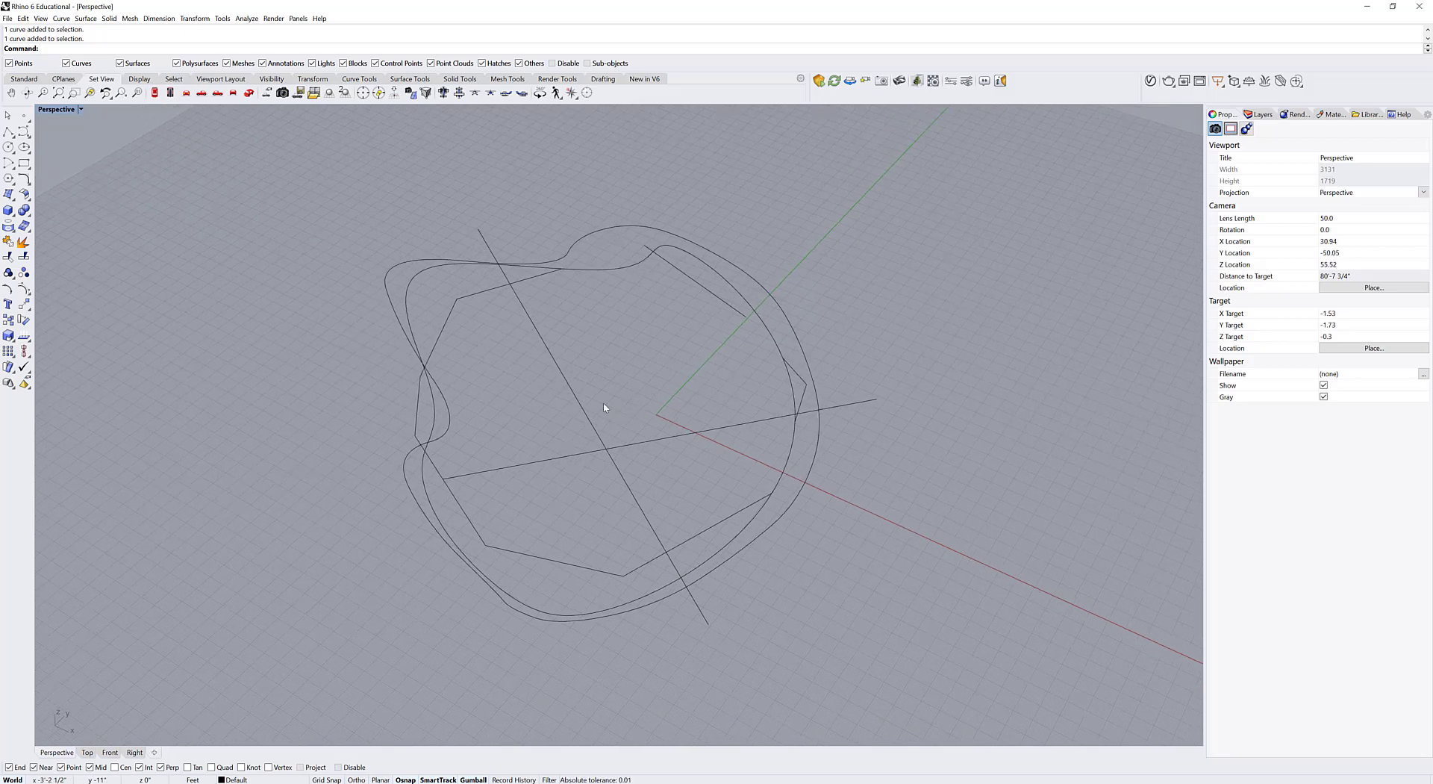
pyautogui.click(635, 512)
pyautogui.keyDown('shift'); pyautogui.click(637, 512); pyautogui.keyUp('shift')
pyautogui.write('join')
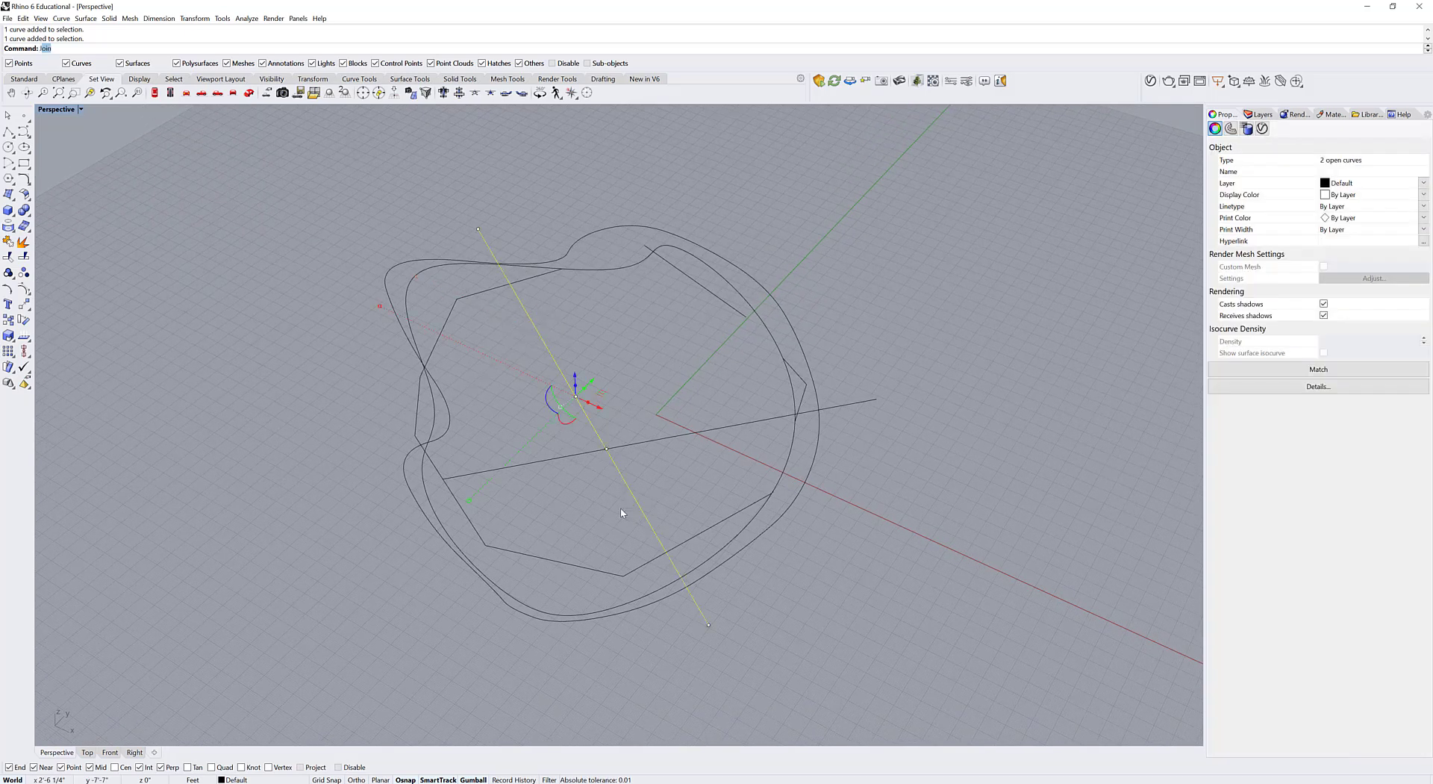
pyautogui.press('Return')
pyautogui.click(634, 512)
pyautogui.click(629, 512)
pyautogui.click(639, 511)
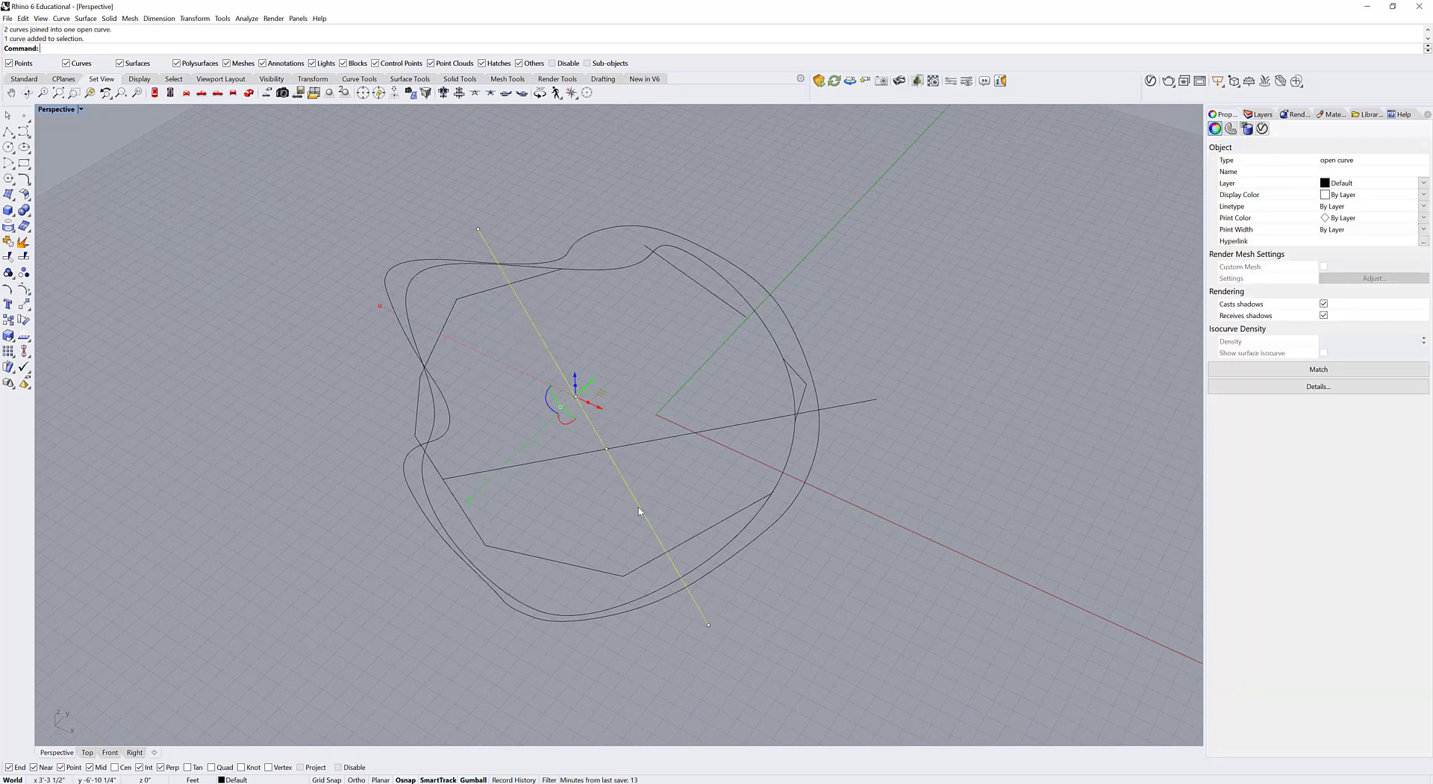
pyautogui.write('explode')
pyautogui.press('Return')
pyautogui.click(650, 527)
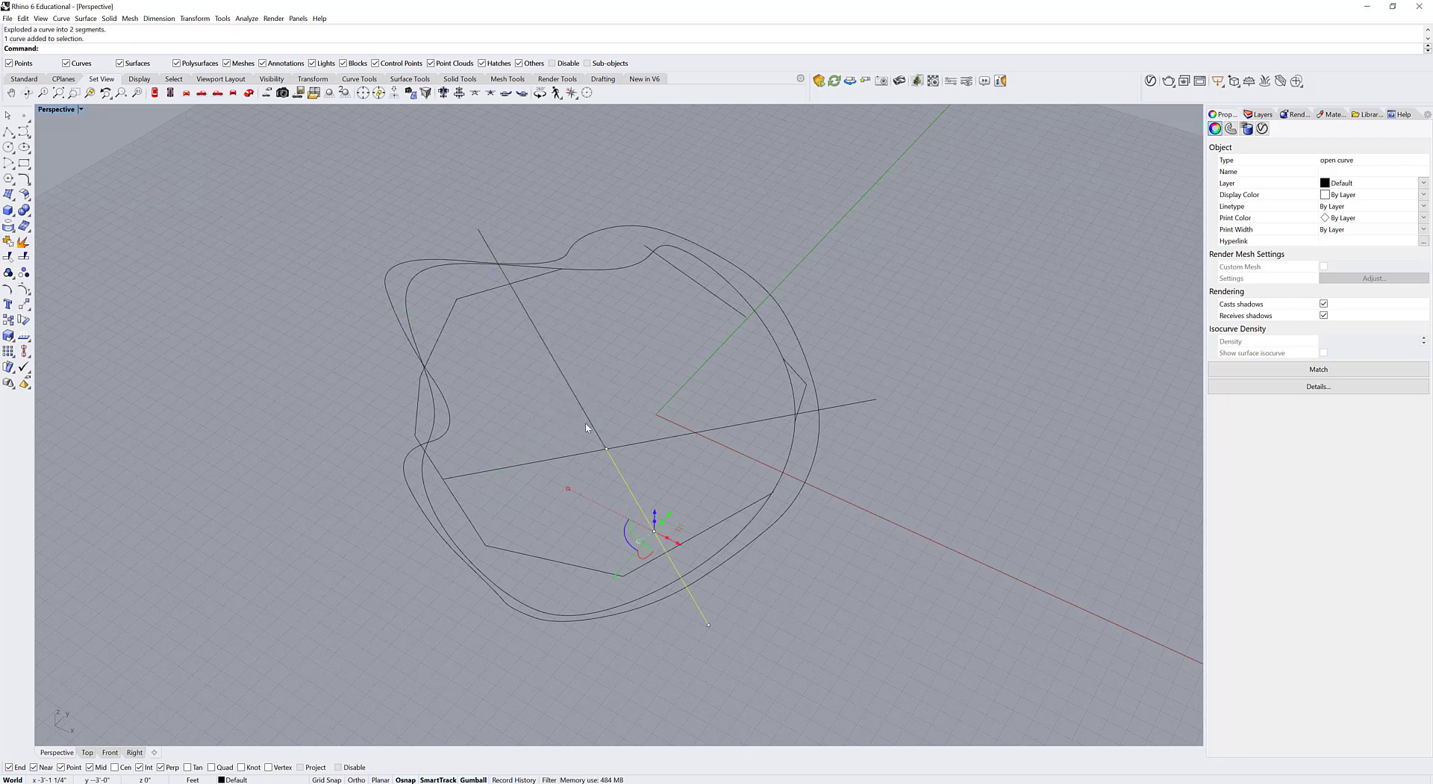